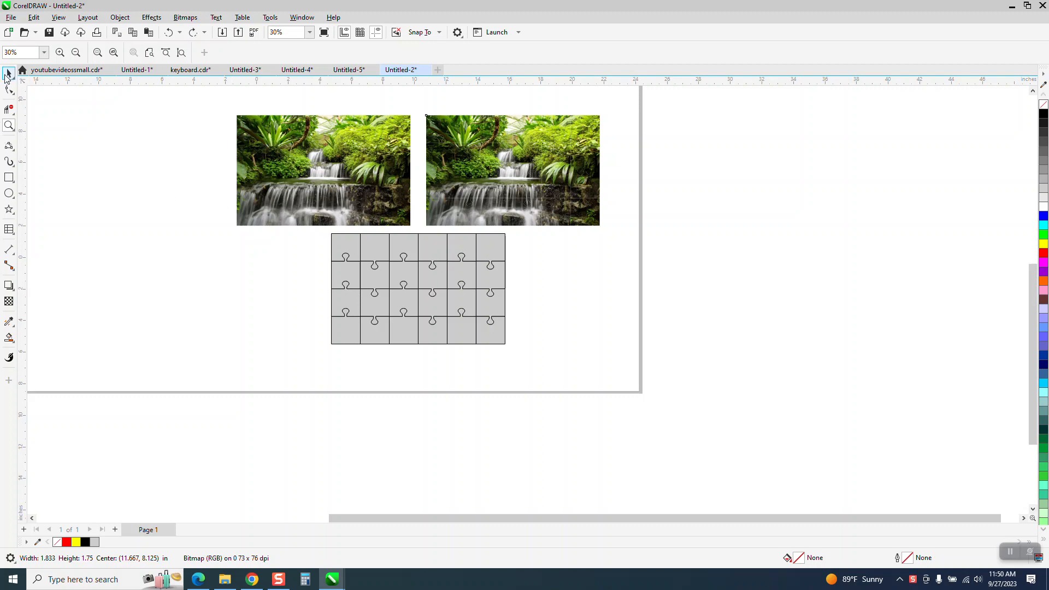
Try moving the top-left puzzle piece out of the second waterfall picture, and undo the move
{"action": "left_click", "coordinate": [9, 72]}
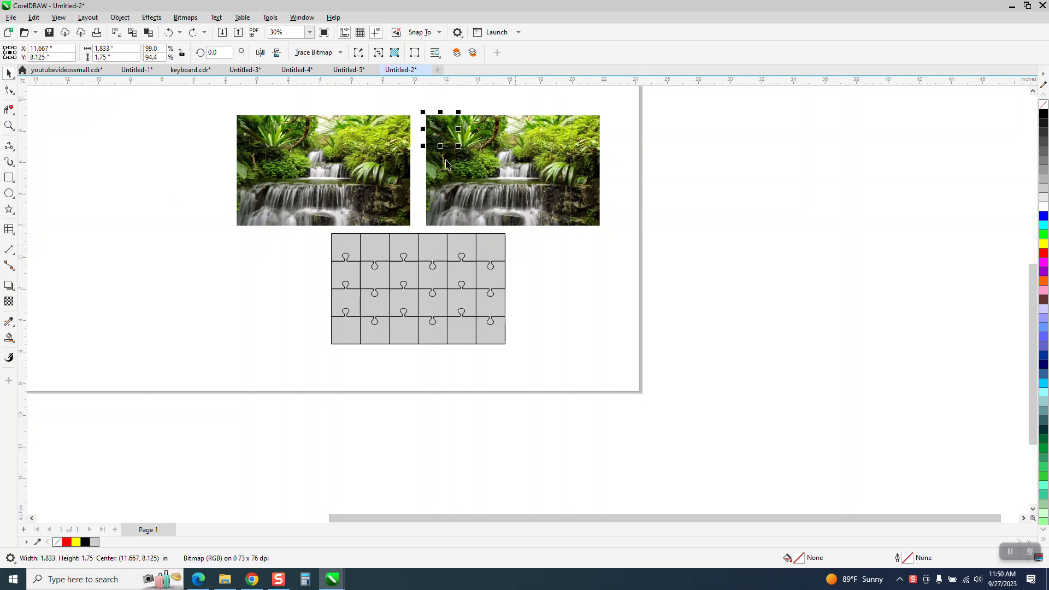
{"action": "left_click_drag", "start_coordinate": [445, 131], "coordinate": [722, 144]}
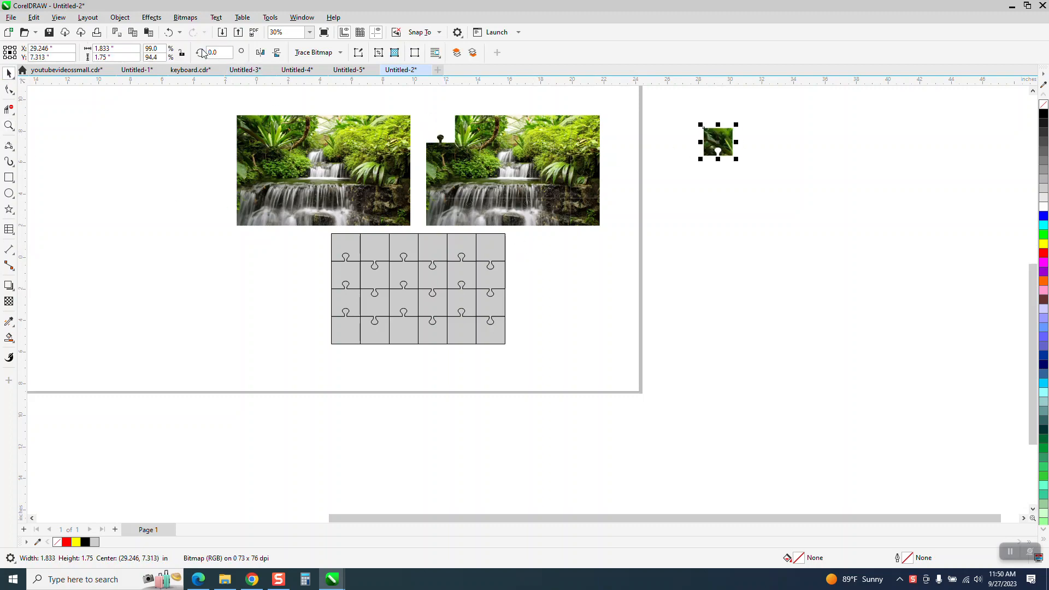
{"action": "left_click", "coordinate": [168, 31]}
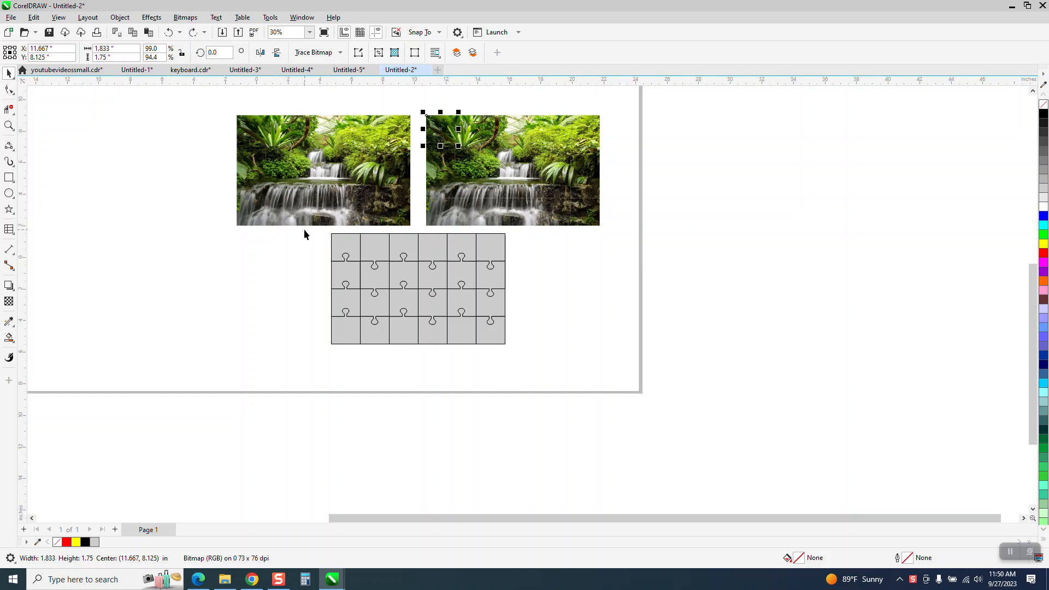
Apply a downward drop shadow to all 24 gray puzzle pieces below the waterfall pictures
{"action": "left_click", "coordinate": [349, 251]}
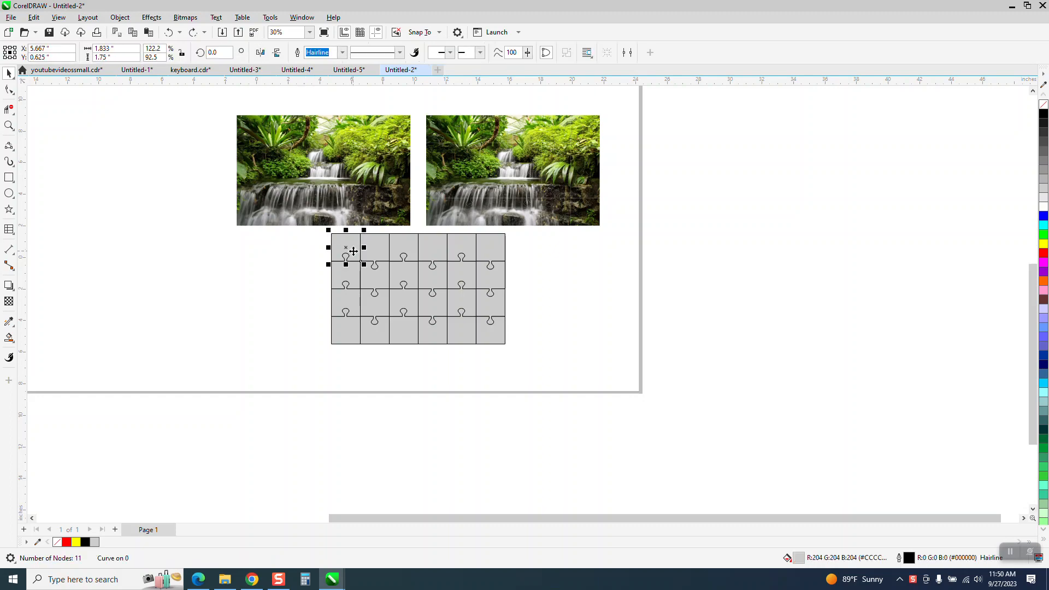
{"action": "left_click_drag", "start_coordinate": [319, 229], "coordinate": [565, 365]}
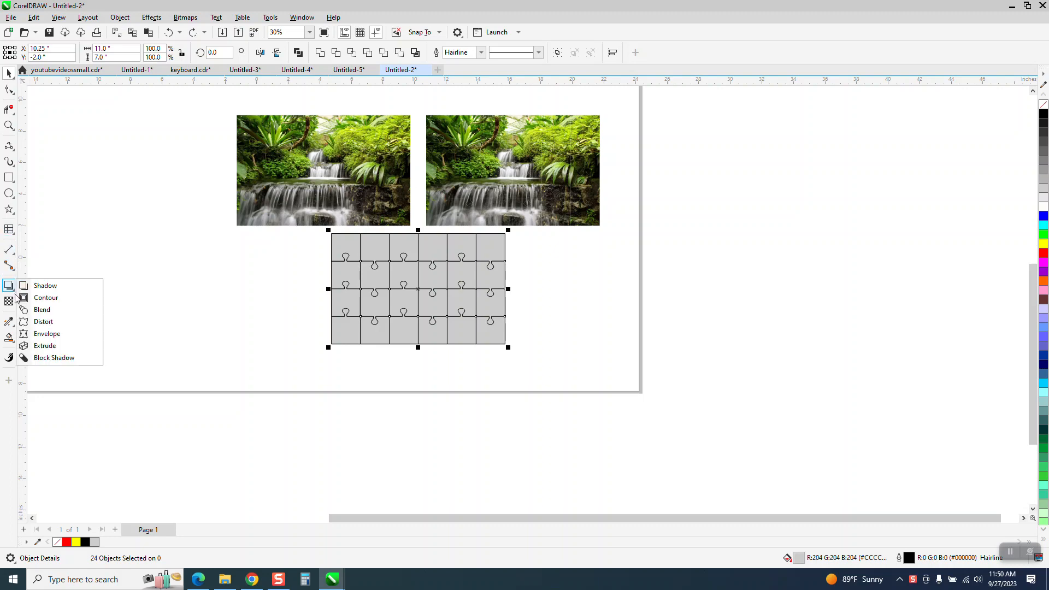
{"action": "left_click", "coordinate": [33, 285]}
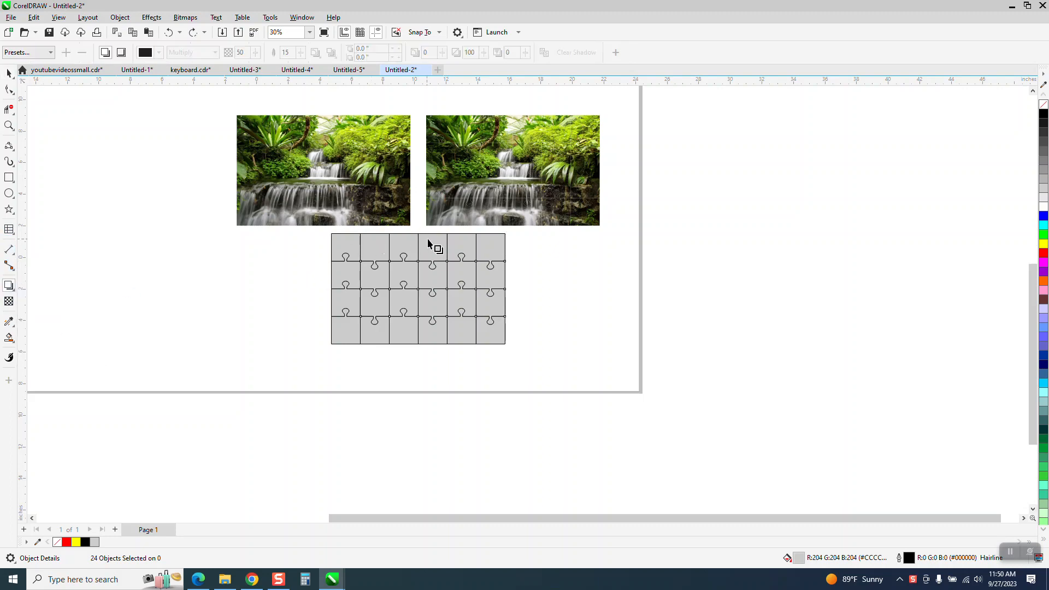
{"action": "left_click_drag", "start_coordinate": [409, 247], "coordinate": [433, 359]}
{"action": "left_click", "coordinate": [9, 72]}
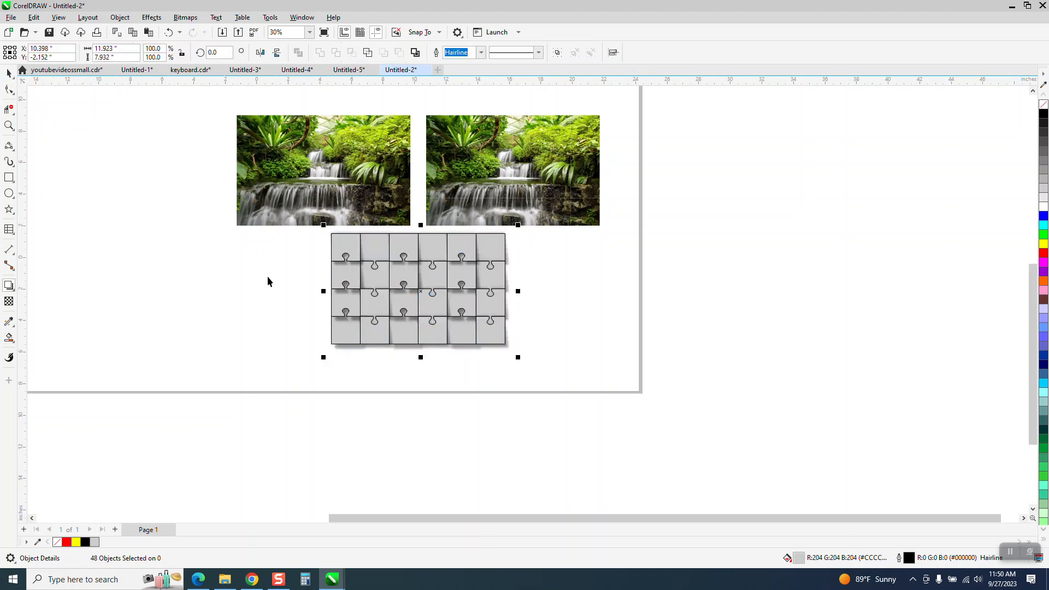
Try breaking the drop shadow of the bottom-left puzzle piece apart, and undo it
{"action": "left_click", "coordinate": [315, 370]}
{"action": "left_click", "coordinate": [350, 347]}
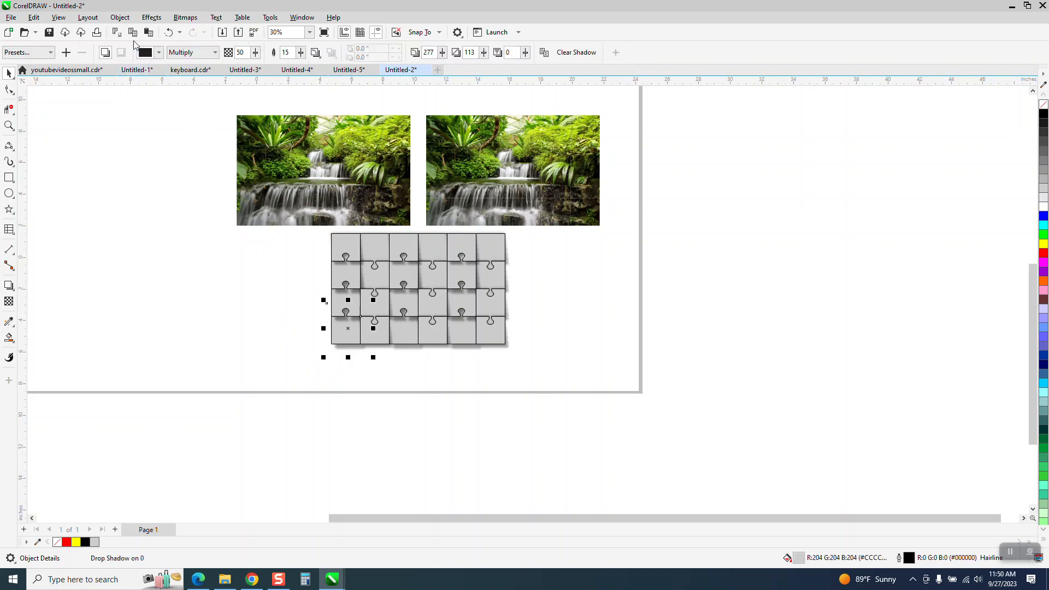
{"action": "left_click", "coordinate": [119, 17]}
{"action": "left_click", "coordinate": [170, 271]}
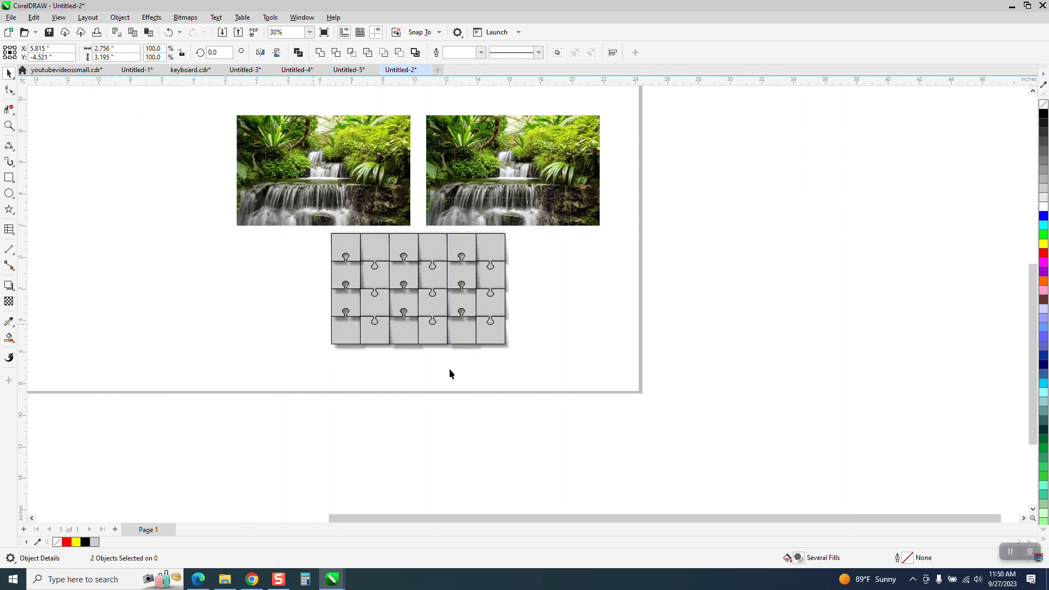
{"action": "left_click_drag", "start_coordinate": [357, 365], "coordinate": [358, 384]}
{"action": "left_click", "coordinate": [168, 33]}
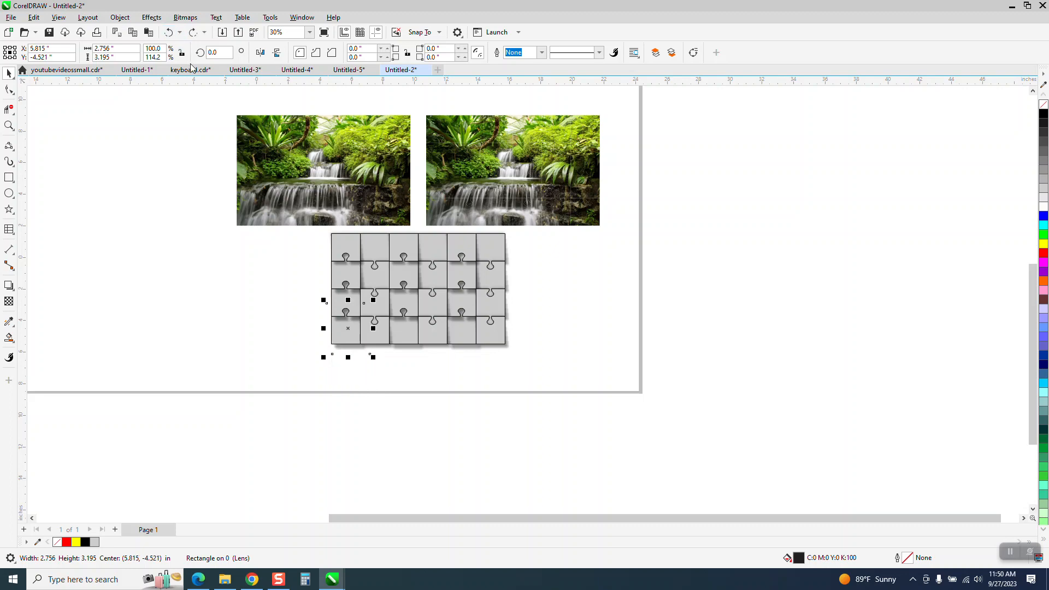
{"action": "left_click", "coordinate": [168, 32]}
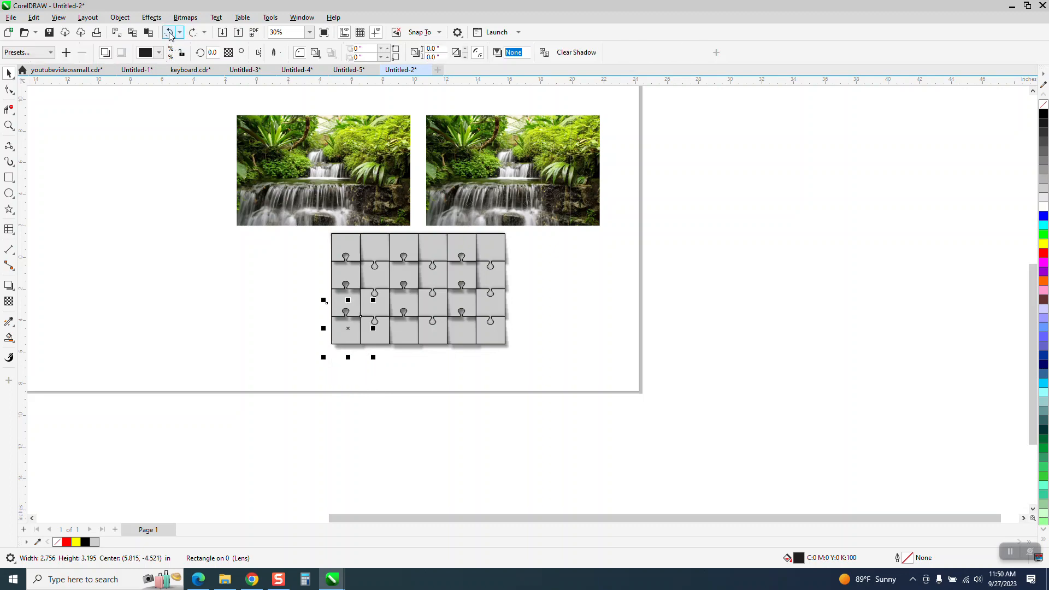
{"action": "left_click", "coordinate": [289, 261]}
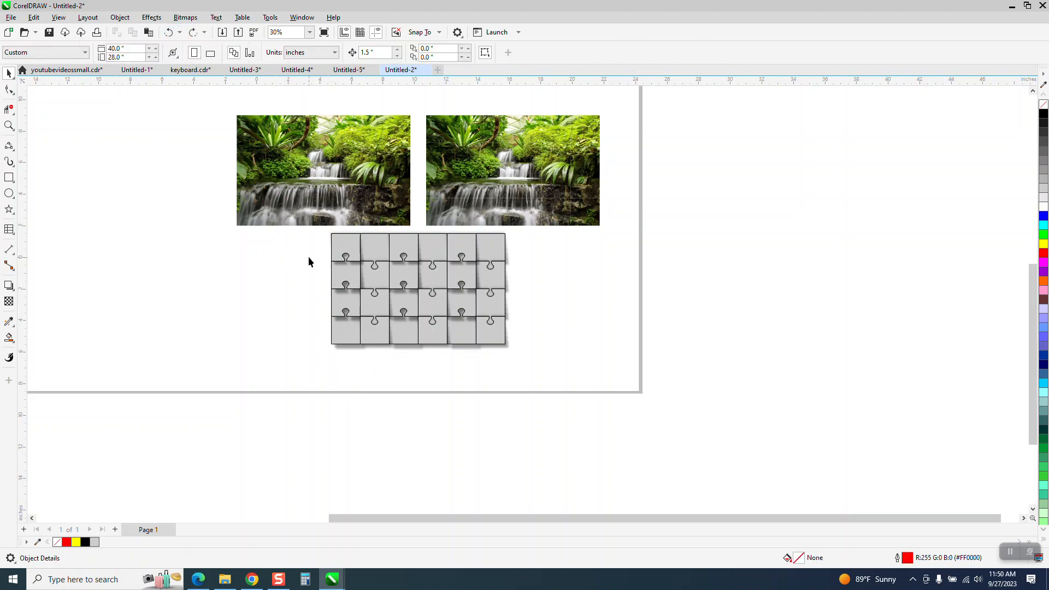
Find and select all objects on the current page that match the top-right gray puzzle piece's fill and outline
{"action": "left_click", "coordinate": [492, 250]}
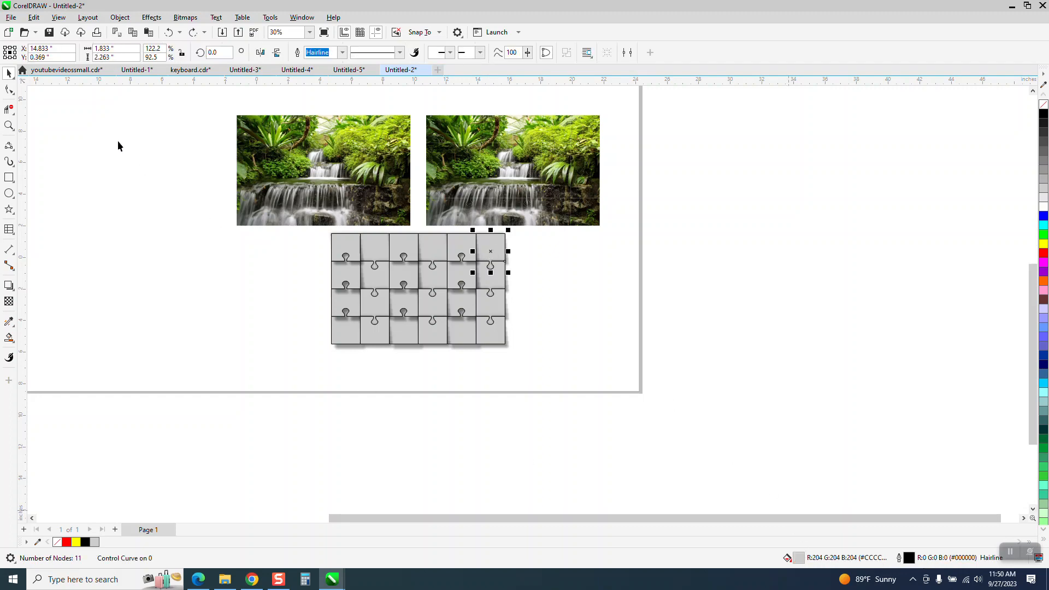
{"action": "left_click", "coordinate": [34, 18]}
{"action": "left_click", "coordinate": [67, 201]}
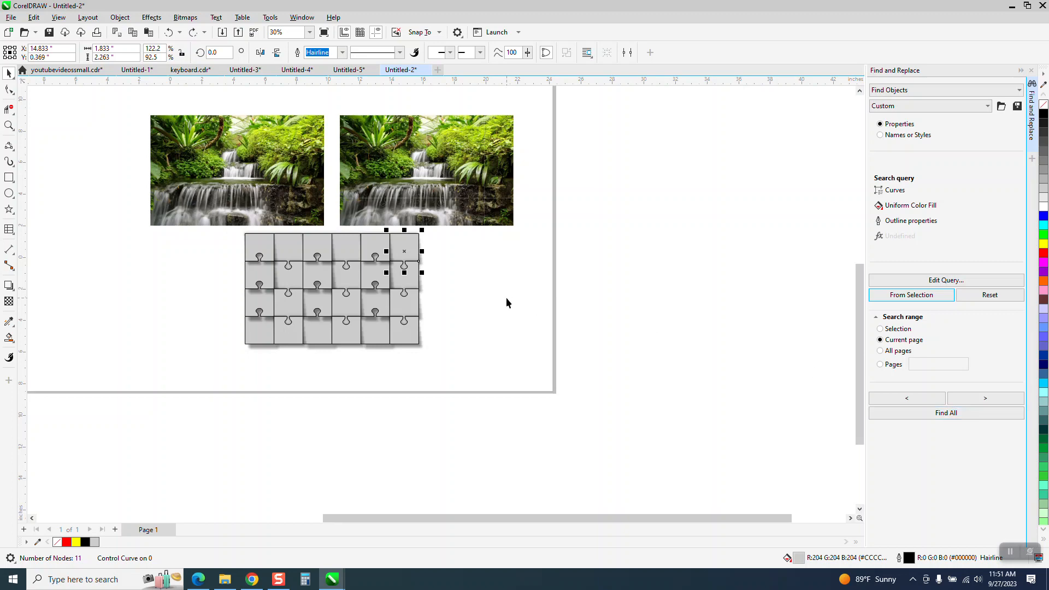
{"action": "left_click", "coordinate": [948, 411]}
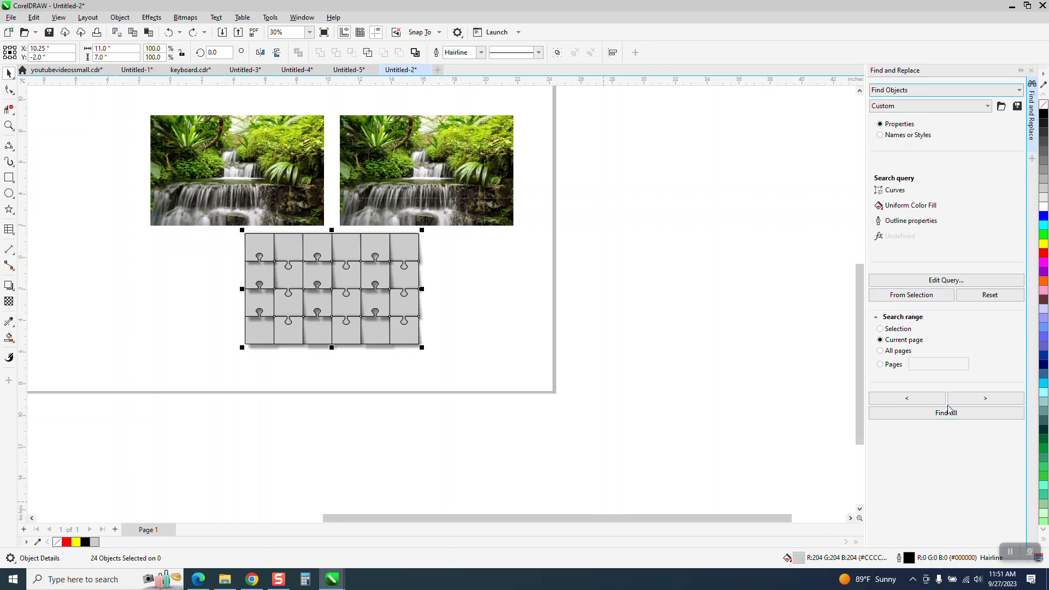
Group the selected puzzle pieces with their shadows and nudge the group 6 inches to the right
{"action": "key", "text": "ctrl+g"}
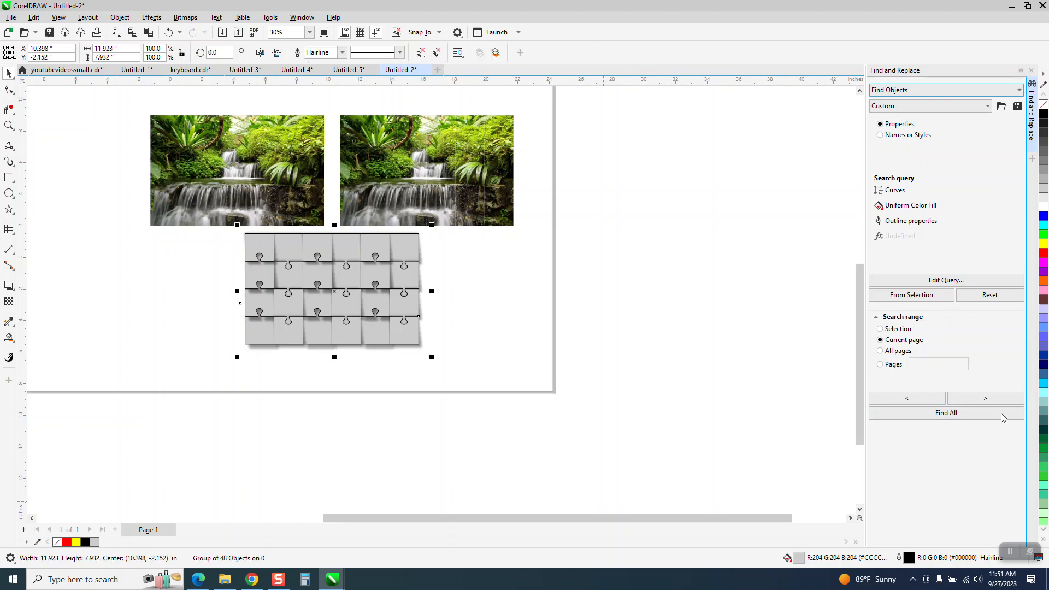
{"action": "left_click", "coordinate": [424, 253]}
{"action": "left_click", "coordinate": [410, 249]}
{"action": "key", "text": "Right"}
{"action": "key", "text": "Right"}
{"action": "key", "text": "Right"}
{"action": "key", "text": "Right"}
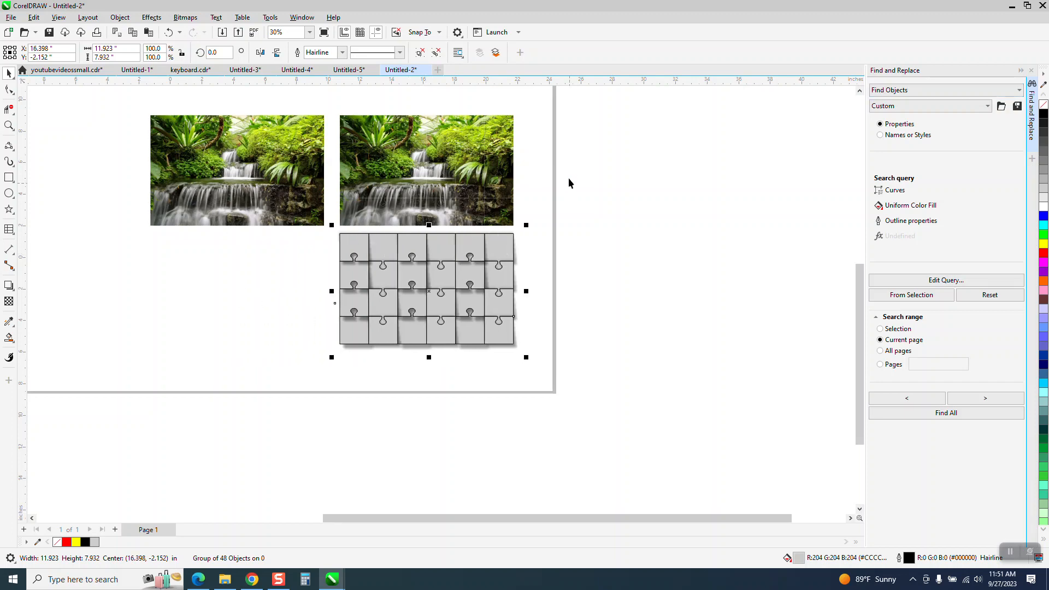
Undo the nudges and the grouping of the puzzle, keeping the drop shadows applied to the pieces
{"action": "left_click", "coordinate": [169, 33]}
{"action": "left_click", "coordinate": [169, 33]}
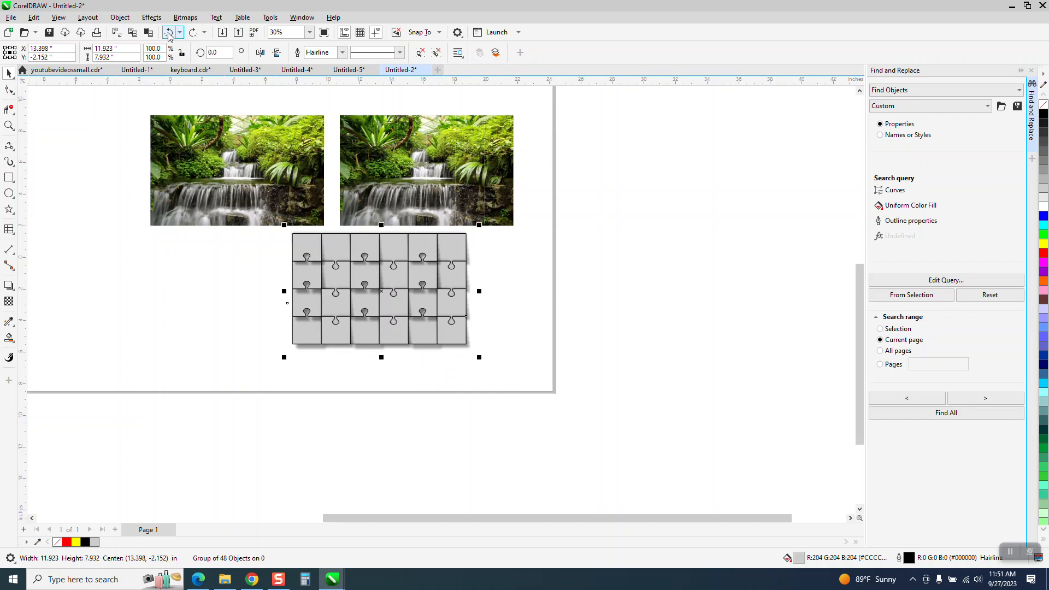
{"action": "left_click", "coordinate": [169, 32]}
{"action": "left_click", "coordinate": [168, 33]}
{"action": "left_click", "coordinate": [169, 33]}
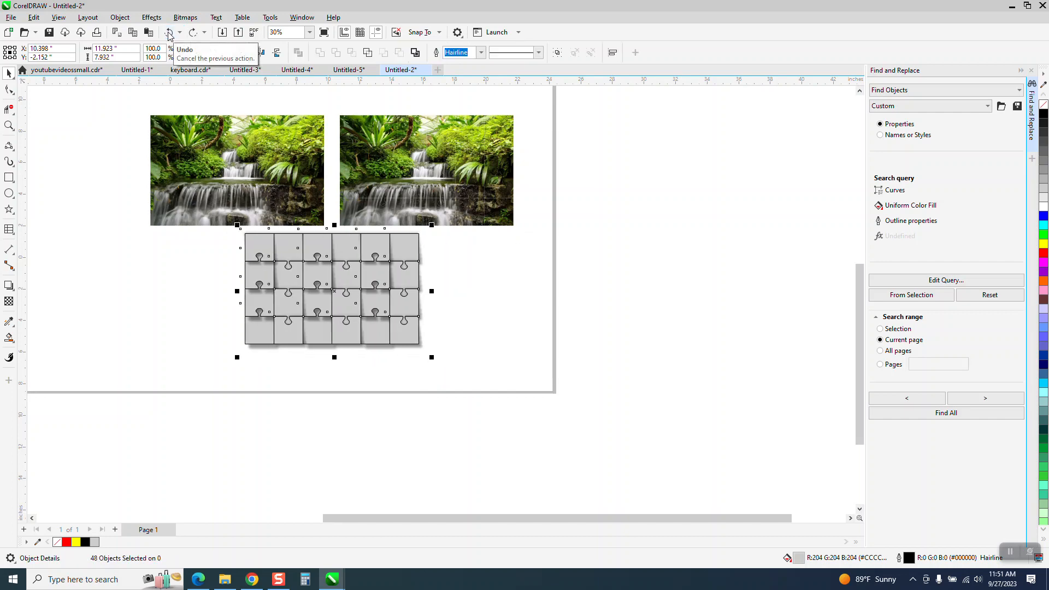
{"action": "left_click", "coordinate": [168, 32]}
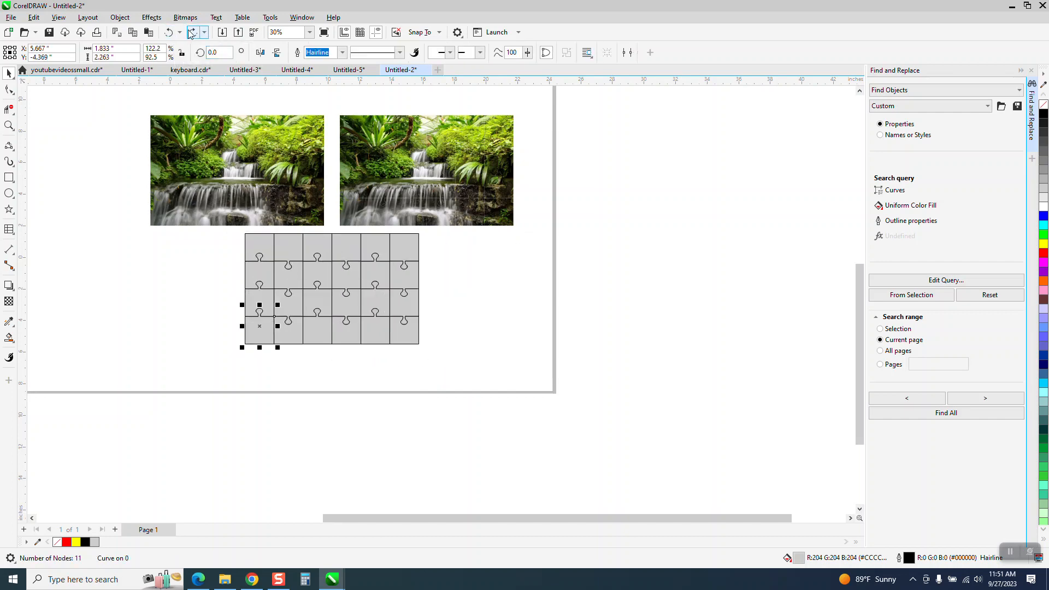
{"action": "left_click", "coordinate": [193, 32]}
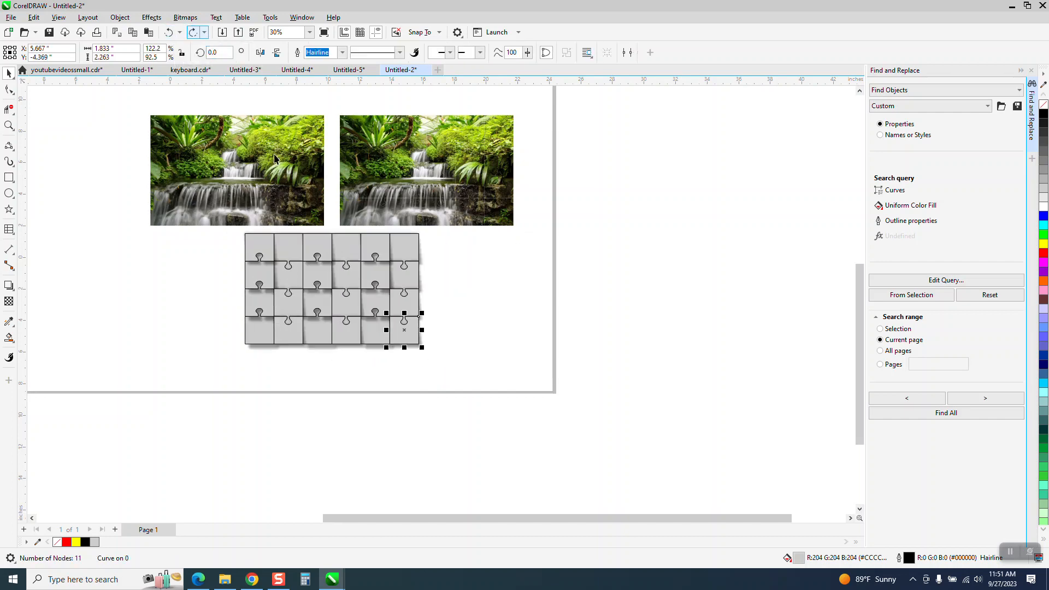
Try moving the top-right gray puzzle piece away from the puzzle, and undo the move
{"action": "left_click", "coordinate": [457, 337]}
{"action": "left_click_drag", "start_coordinate": [406, 251], "coordinate": [545, 243]}
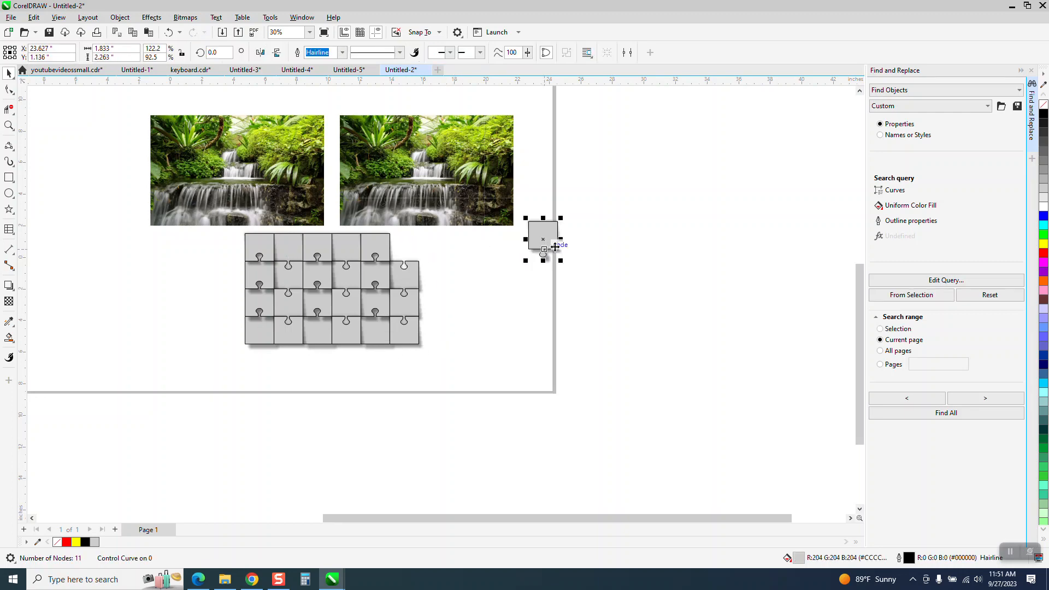
{"action": "left_click", "coordinate": [169, 33]}
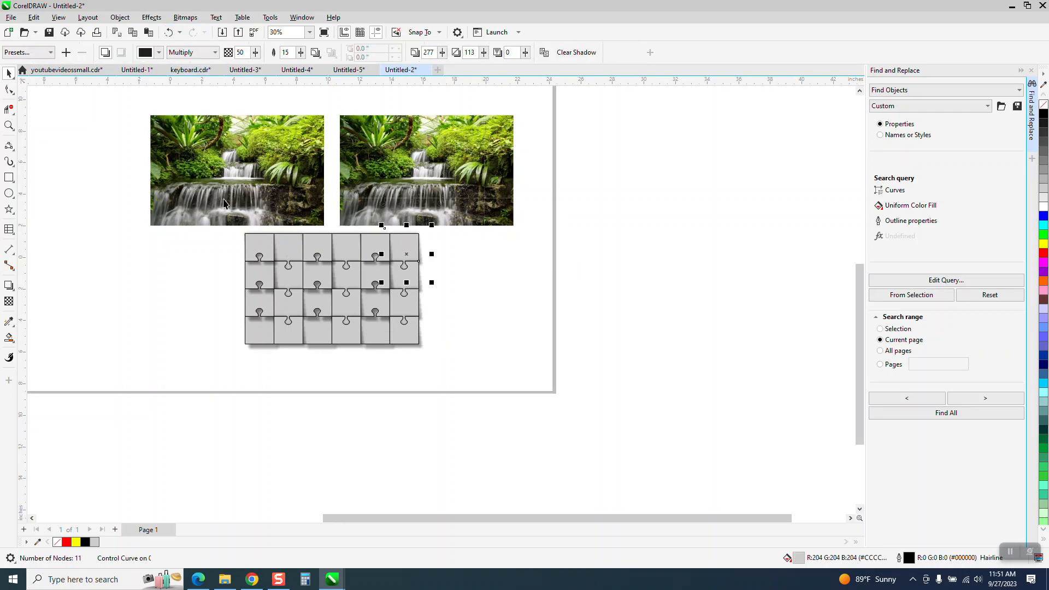
{"action": "left_click", "coordinate": [445, 253]}
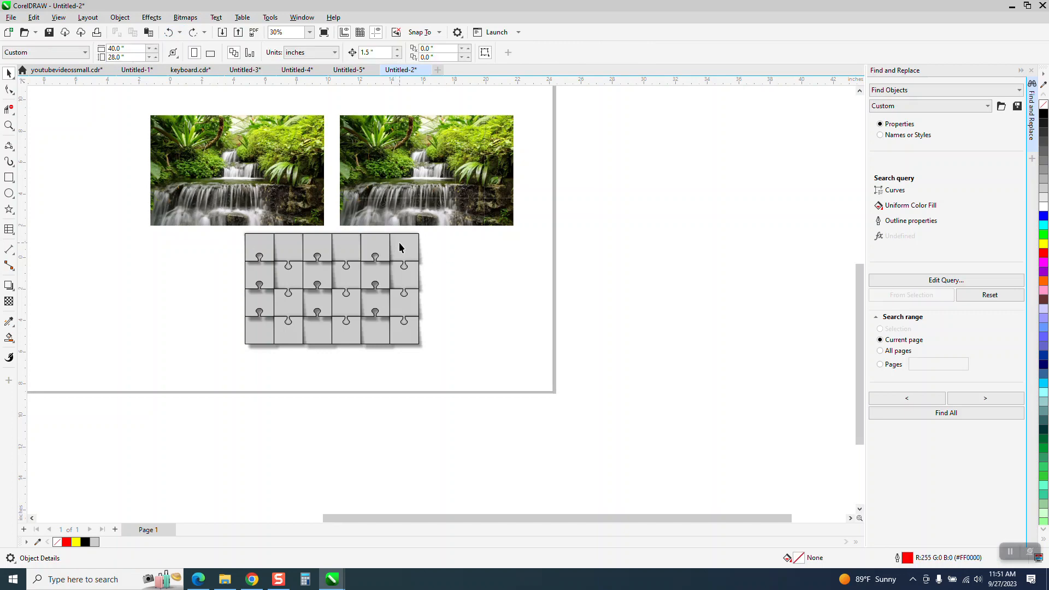
Find all pieces matching the top-right gray puzzle piece and delete them with their shadows still attached
{"action": "left_click", "coordinate": [400, 247]}
{"action": "left_click", "coordinate": [941, 415]}
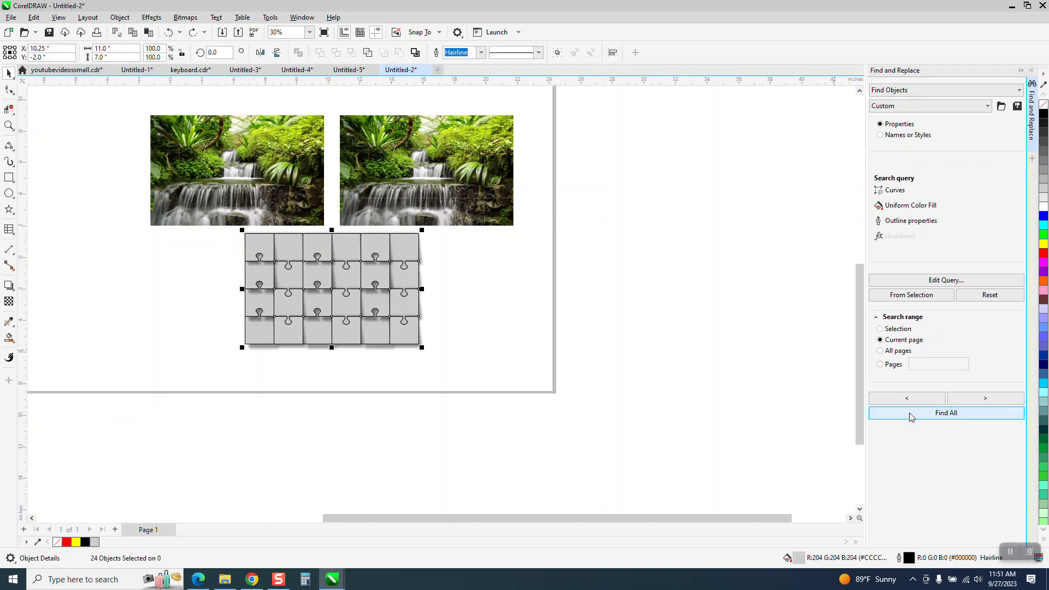
{"action": "key", "text": "Delete"}
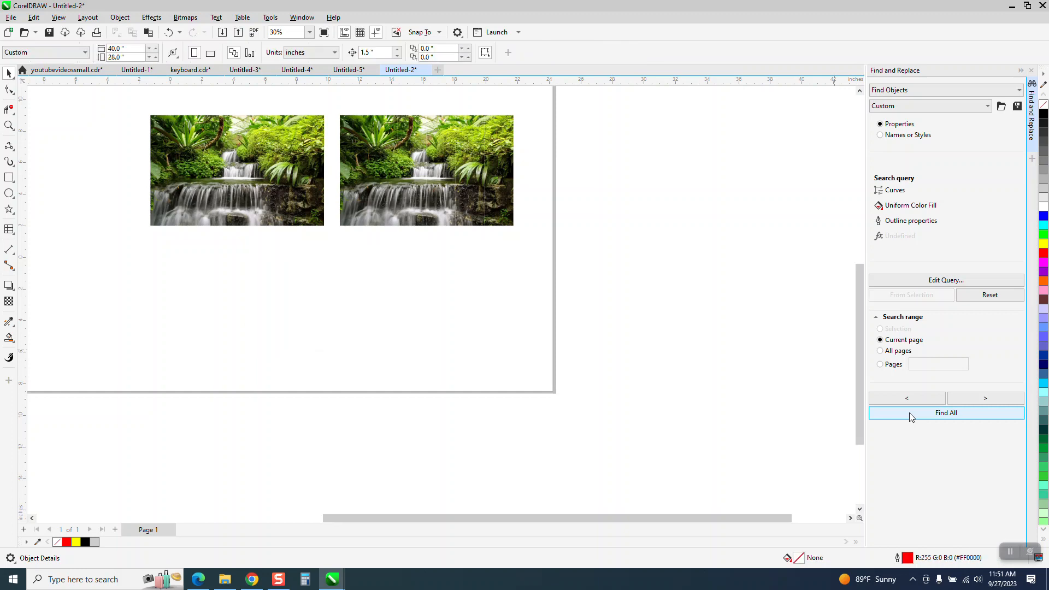
Undo the deletion of the puzzle pieces, restoring the puzzle with its drop shadows applied
{"action": "left_click", "coordinate": [168, 33]}
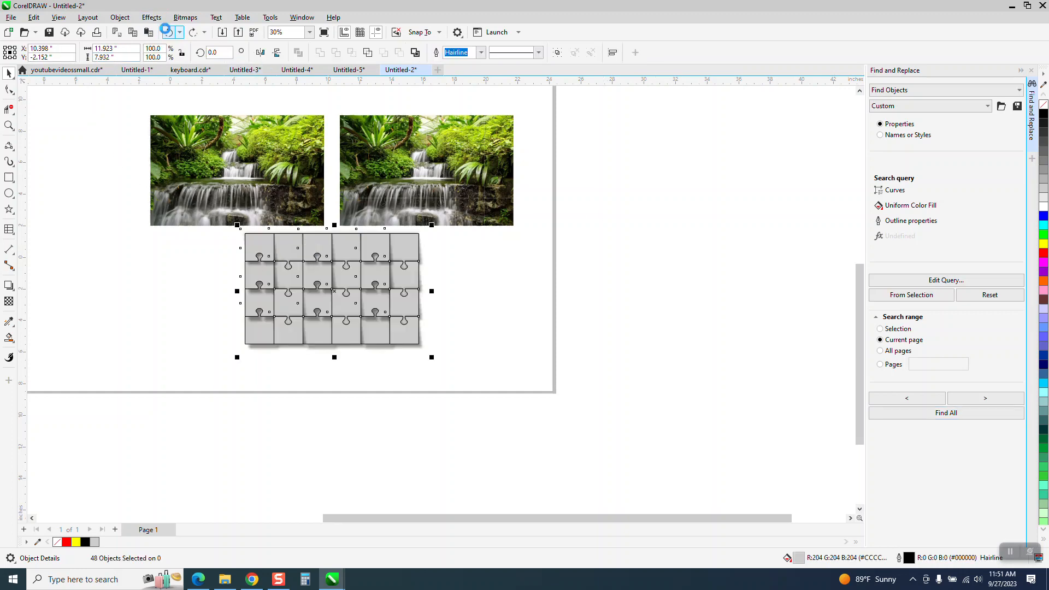
{"action": "left_click", "coordinate": [168, 32]}
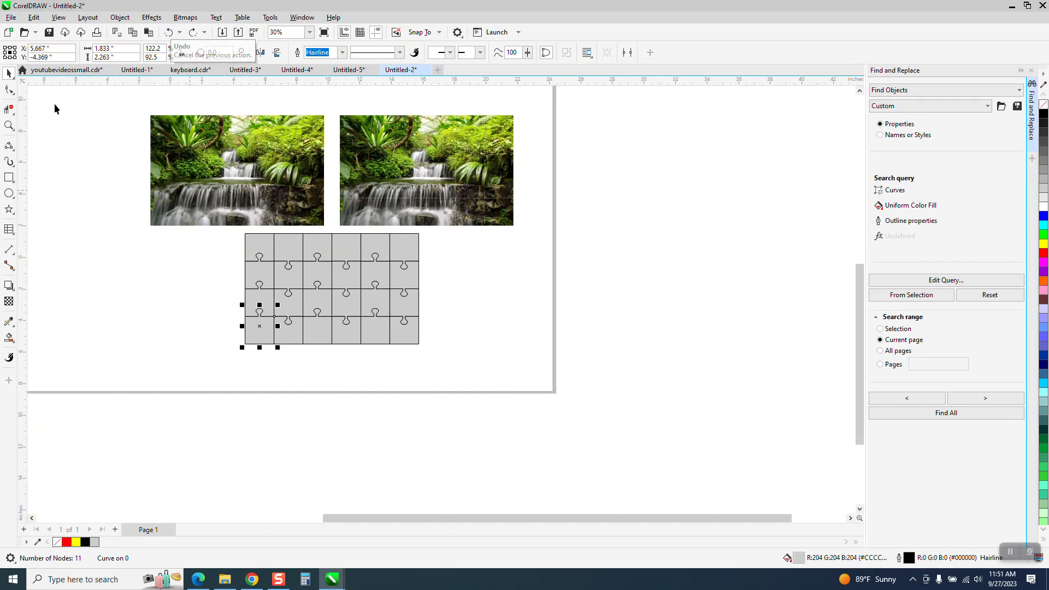
{"action": "left_click", "coordinate": [169, 32]}
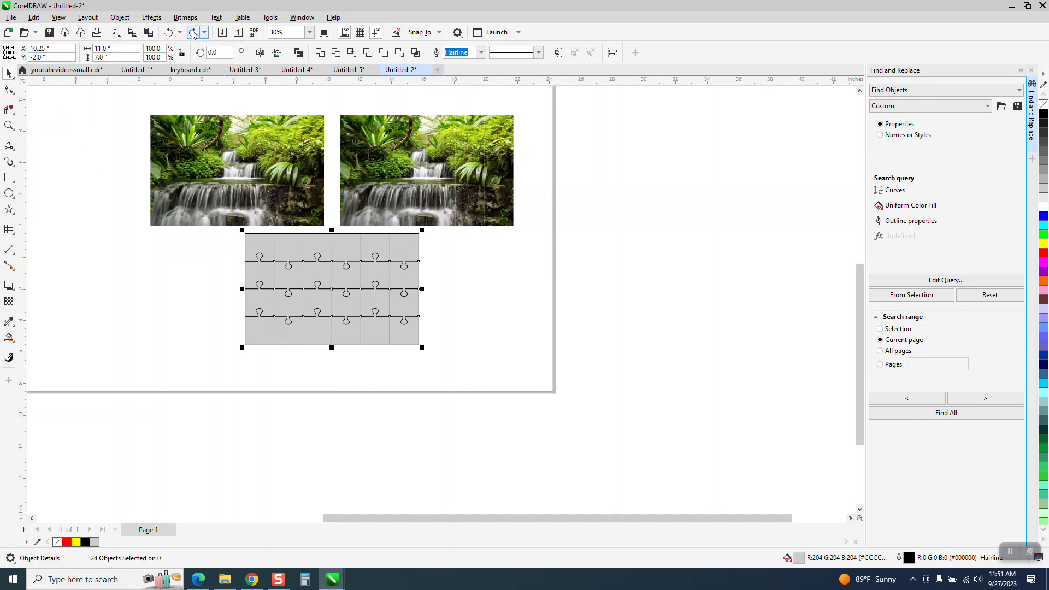
{"action": "left_click", "coordinate": [194, 33]}
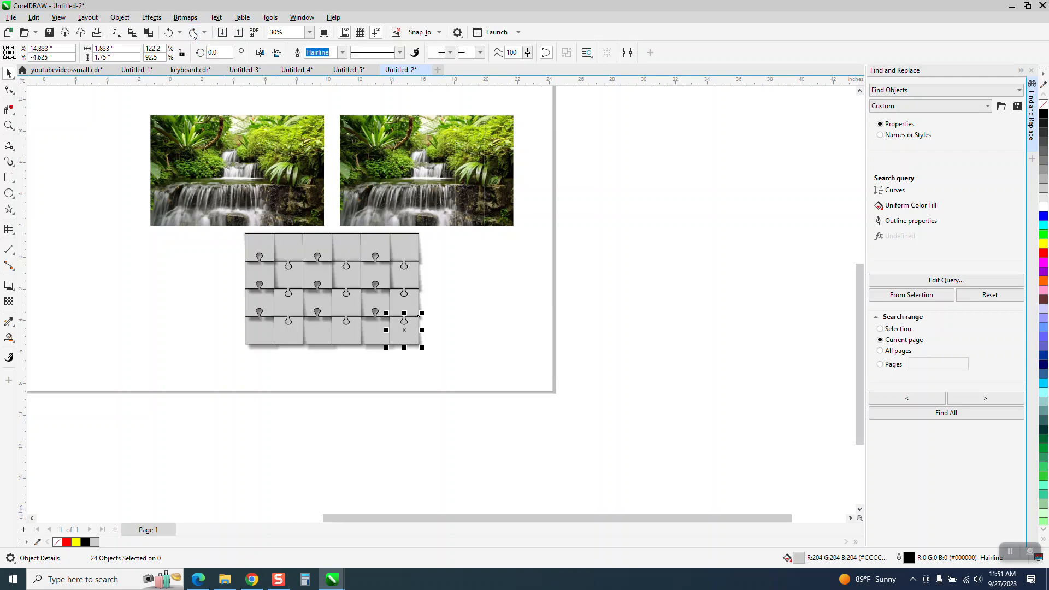
Select the whole gray puzzle with its shadows and break the drop shadows apart from the pieces
{"action": "left_click", "coordinate": [120, 17]}
{"action": "left_click", "coordinate": [163, 243]}
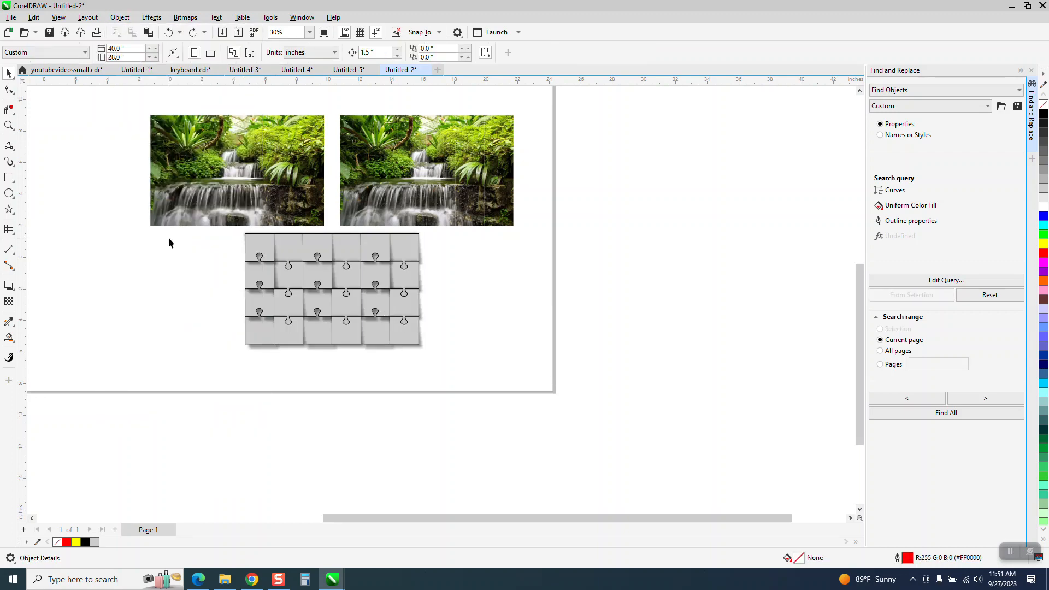
{"action": "left_click_drag", "start_coordinate": [217, 227], "coordinate": [394, 338]}
{"action": "left_click_drag", "start_coordinate": [529, 370], "coordinate": [528, 371]}
{"action": "left_click", "coordinate": [120, 17]}
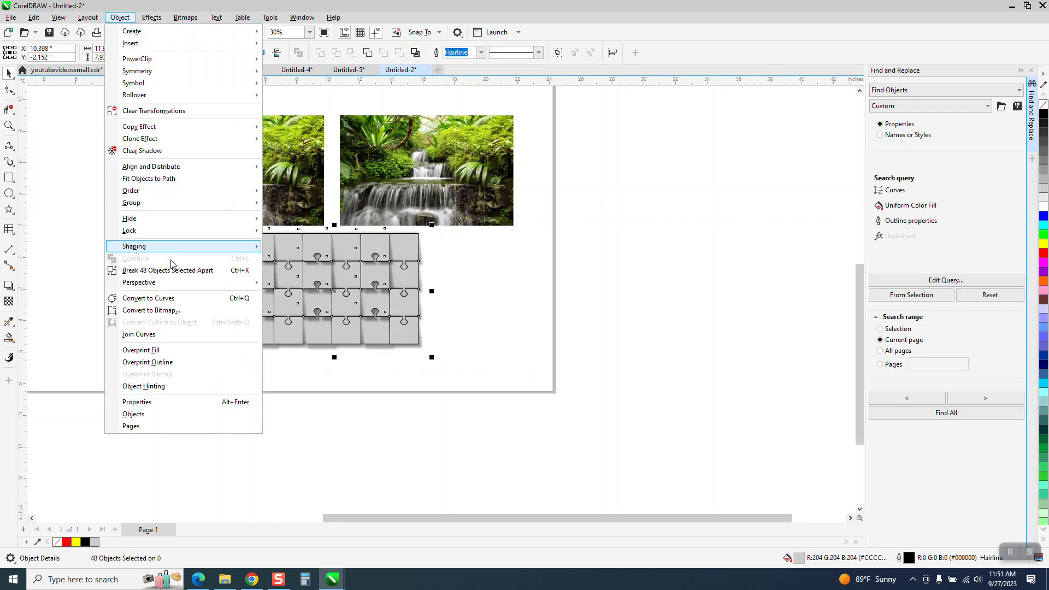
{"action": "left_click", "coordinate": [164, 271]}
{"action": "left_click", "coordinate": [155, 271]}
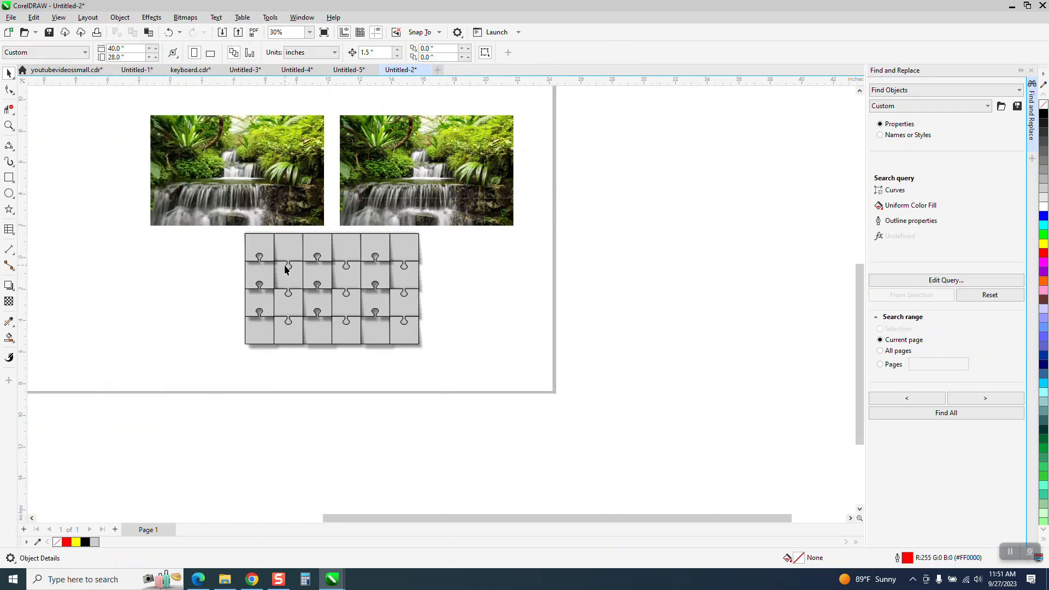
Find all gray puzzle piece curves and delete them, leaving only the separated drop shadows
{"action": "left_click", "coordinate": [397, 264]}
{"action": "left_click", "coordinate": [912, 414]}
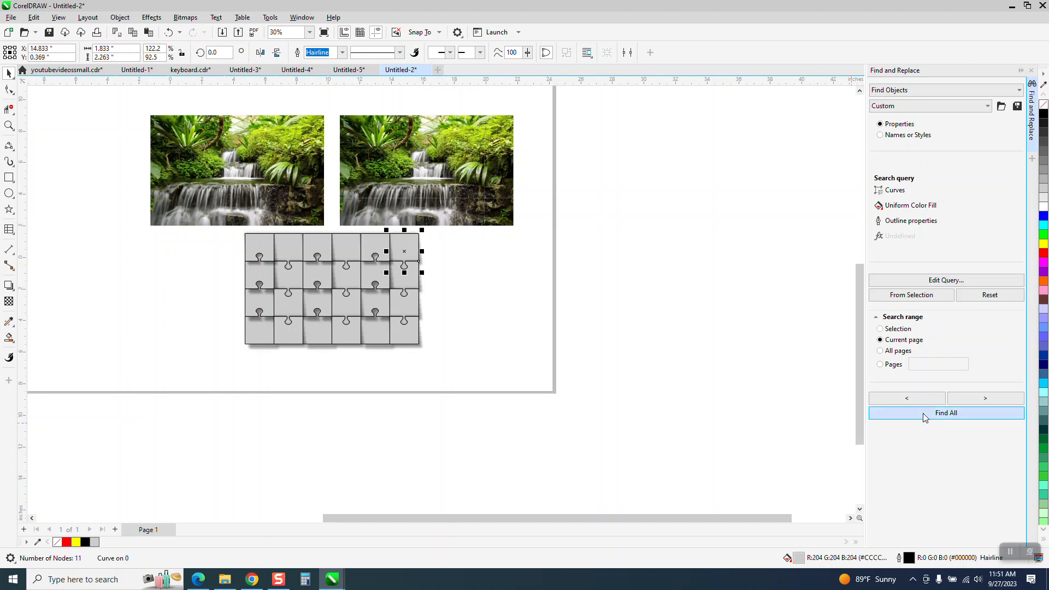
{"action": "key", "text": "Delete"}
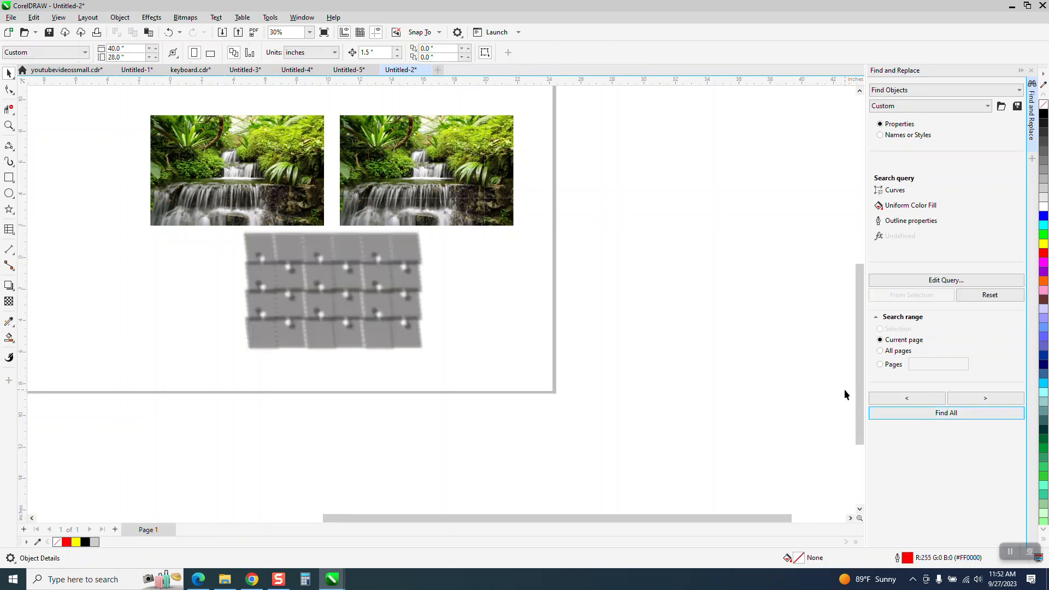
{"action": "scroll", "coordinate": [342, 348], "scroll_direction": "down", "scroll_amount": 1}
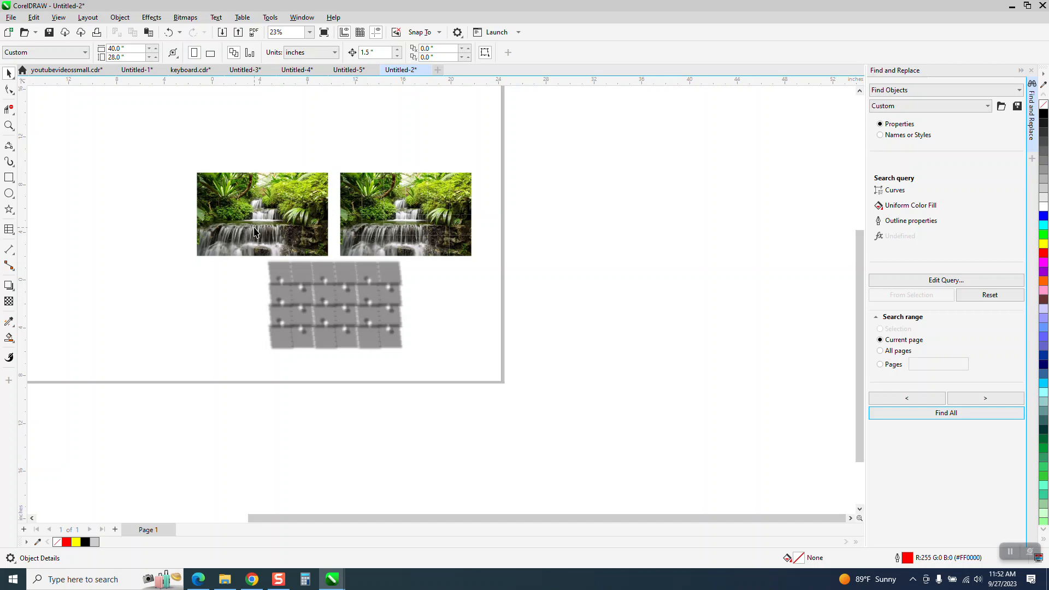
{"action": "left_click_drag", "start_coordinate": [244, 260], "coordinate": [462, 370]}
{"action": "key", "text": "Right"}
{"action": "key", "text": "Right"}
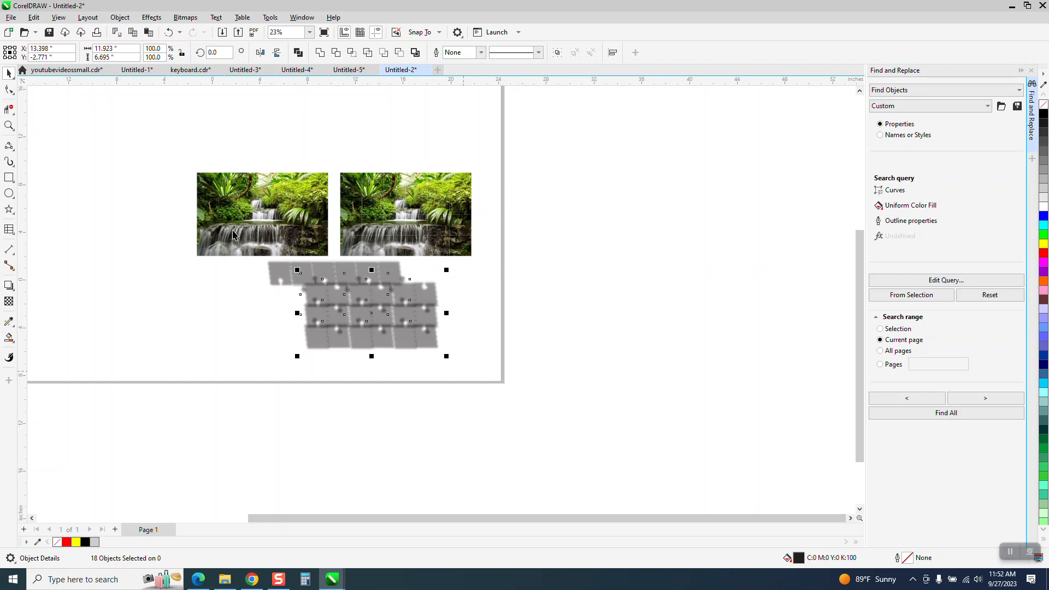
{"action": "left_click", "coordinate": [169, 32]}
{"action": "left_click", "coordinate": [169, 33]}
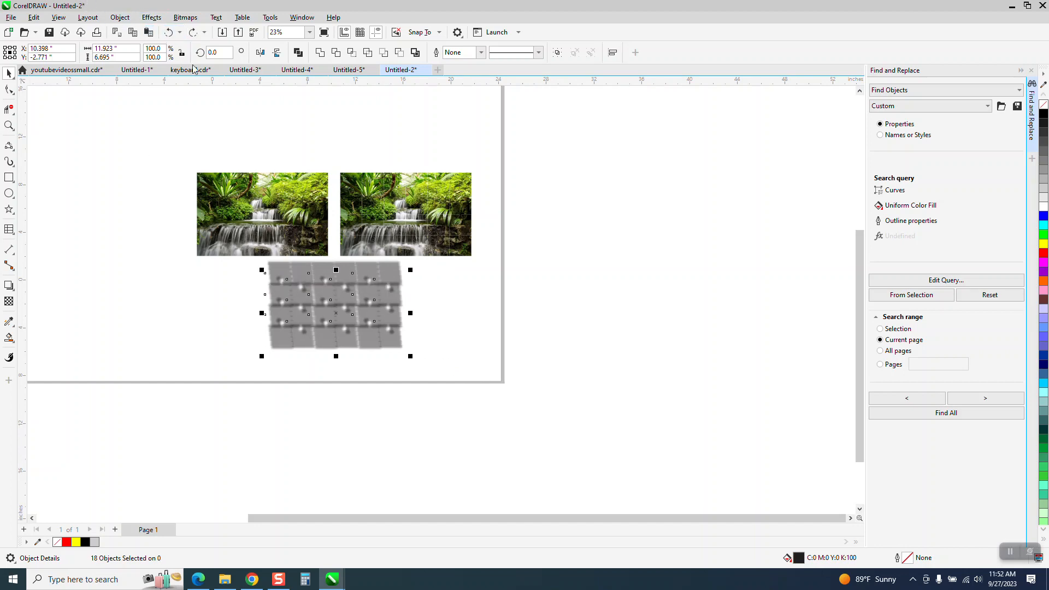
Select all the separated puzzle shadows and move them up and right so they lie over the right waterfall picture
{"action": "left_click_drag", "start_coordinate": [187, 253], "coordinate": [462, 363]}
{"action": "key", "text": "Up"}
{"action": "key", "text": "Up"}
{"action": "key", "text": "Up"}
{"action": "key", "text": "Up"}
{"action": "key", "text": "Up"}
{"action": "key", "text": "Right"}
{"action": "key", "text": "Right"}
{"action": "key", "text": "Right"}
{"action": "key", "text": "Right"}
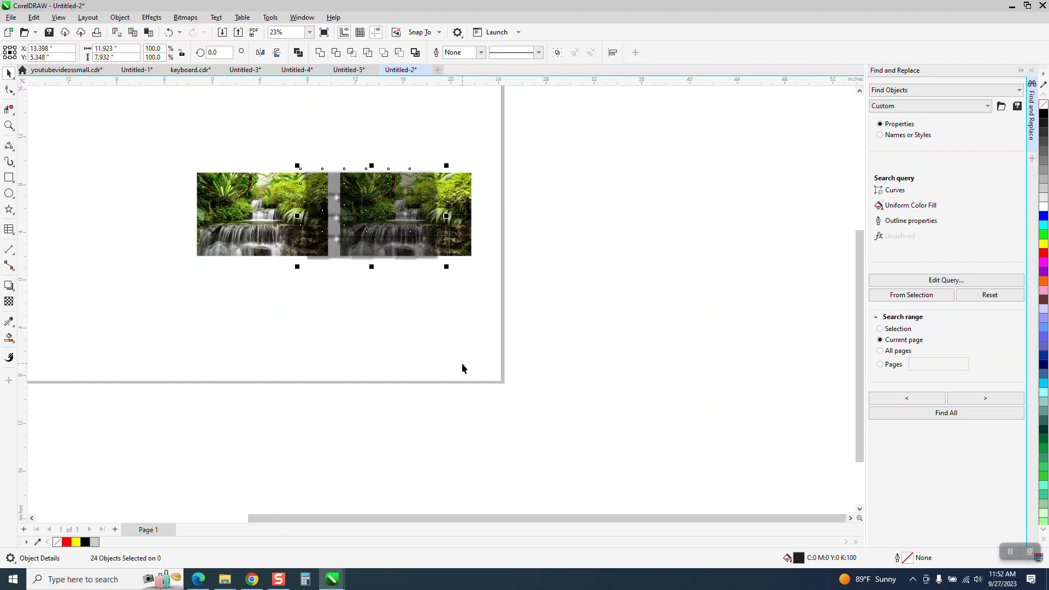
Move the full set of shadows 12 inches right, off the picture into the empty area beside it
{"action": "left_click", "coordinate": [9, 125]}
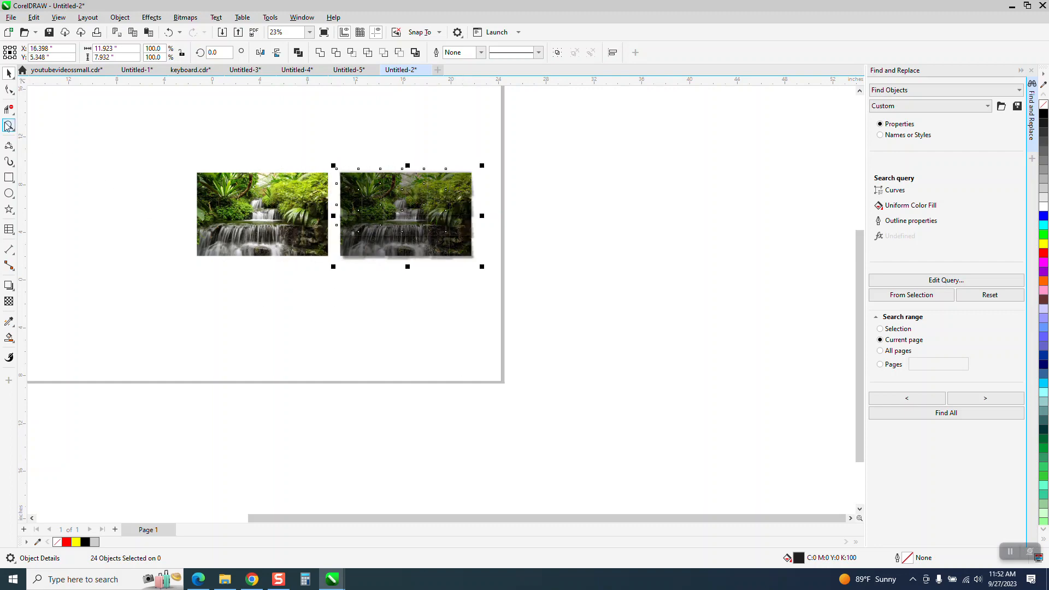
{"action": "left_click_drag", "start_coordinate": [323, 157], "coordinate": [578, 330]}
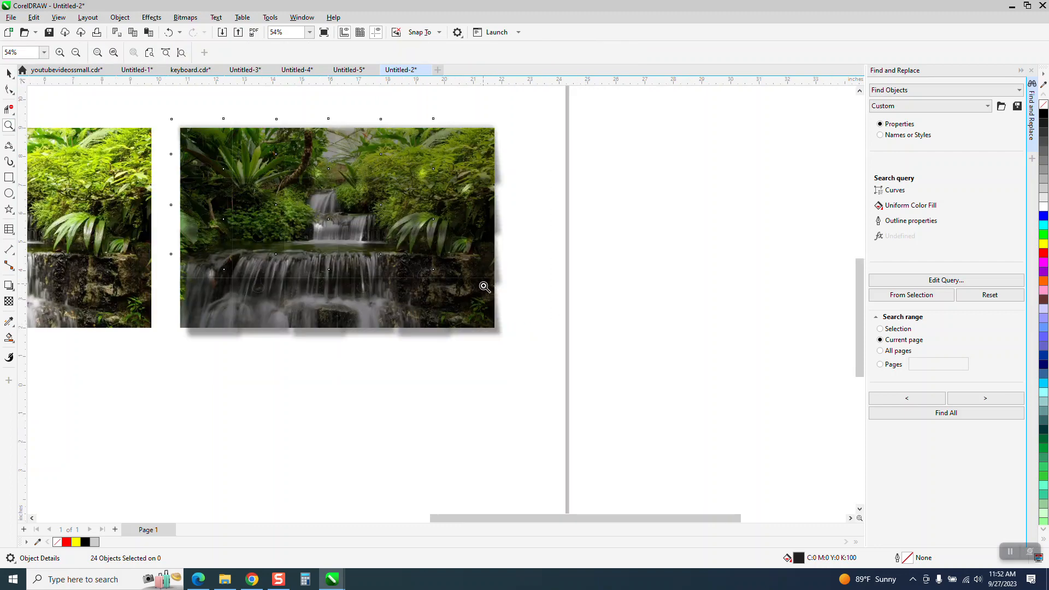
{"action": "right_click", "coordinate": [485, 285]}
{"action": "left_click", "coordinate": [9, 73]}
{"action": "scroll", "coordinate": [344, 167], "scroll_direction": "down", "scroll_amount": 2}
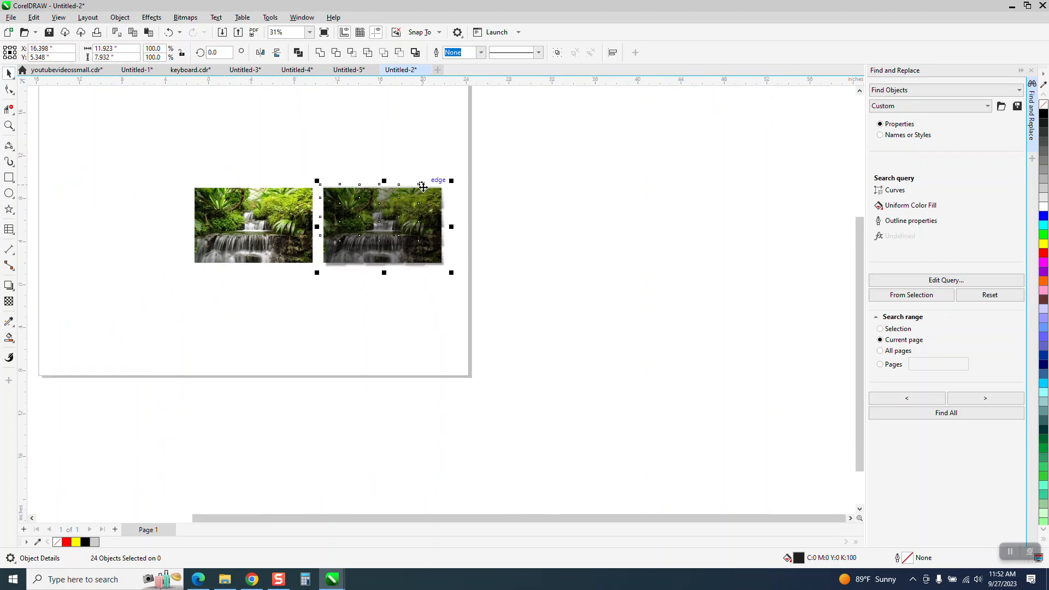
{"action": "key", "text": "ctrl+d"}
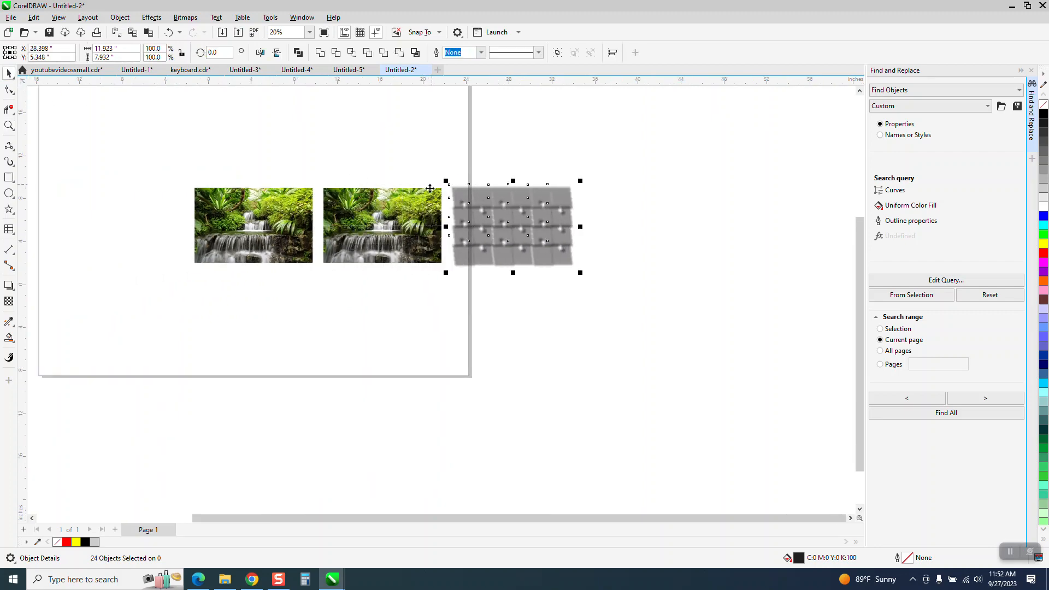
{"action": "left_click", "coordinate": [726, 203]}
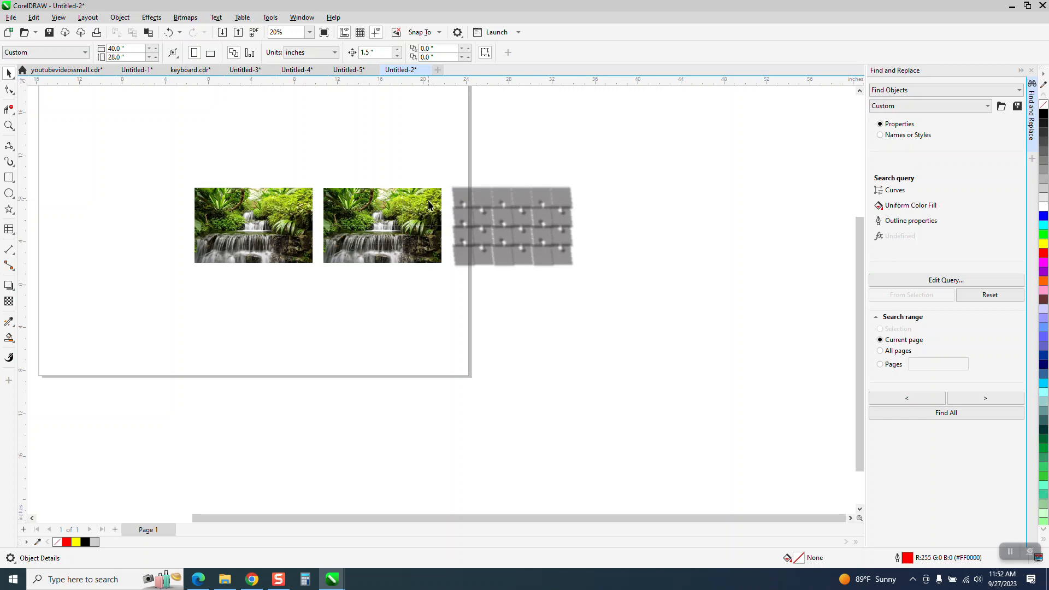
Move the second-row, fourth-column piece of the right waterfall picture horizontally right, past the set of shadows
{"action": "left_click", "coordinate": [396, 220]}
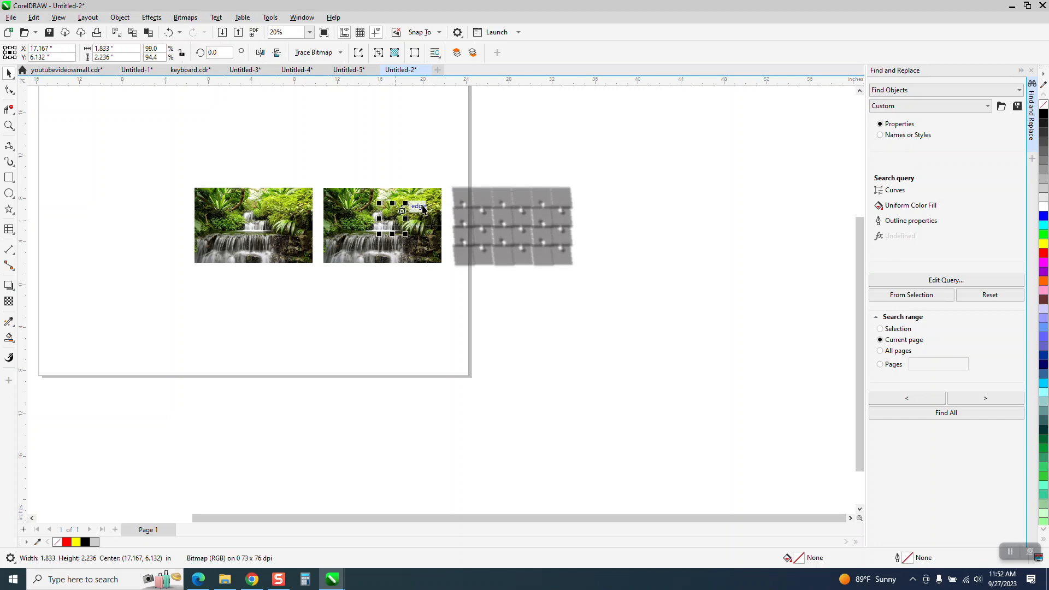
{"action": "key", "text": "Right"}
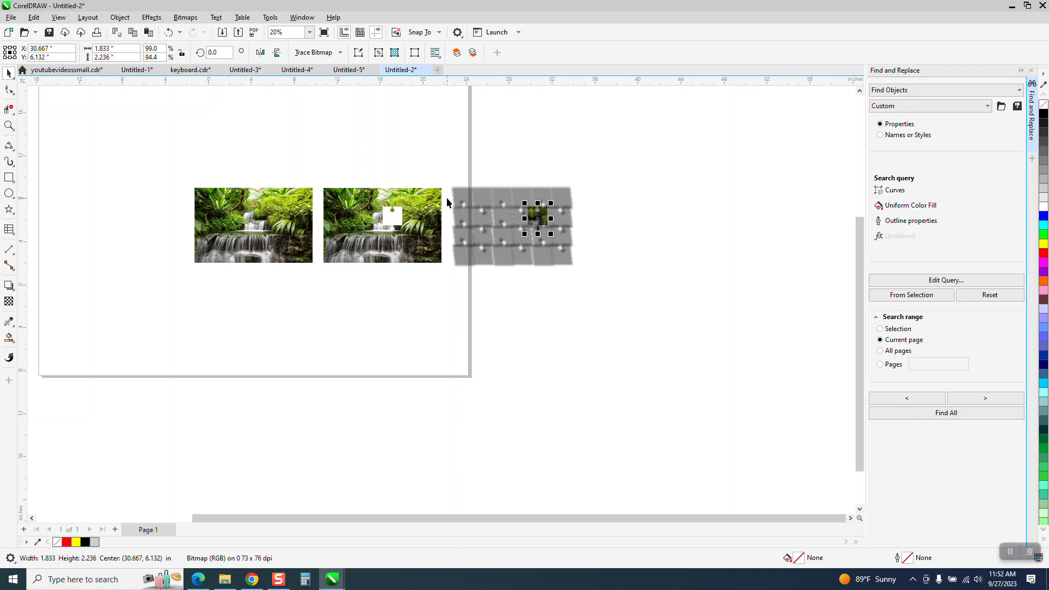
{"action": "key", "text": "Left"}
{"action": "key", "text": "Right"}
{"action": "key", "text": "Right"}
{"action": "key", "text": "Right"}
{"action": "key", "text": "Right"}
{"action": "key", "text": "Right"}
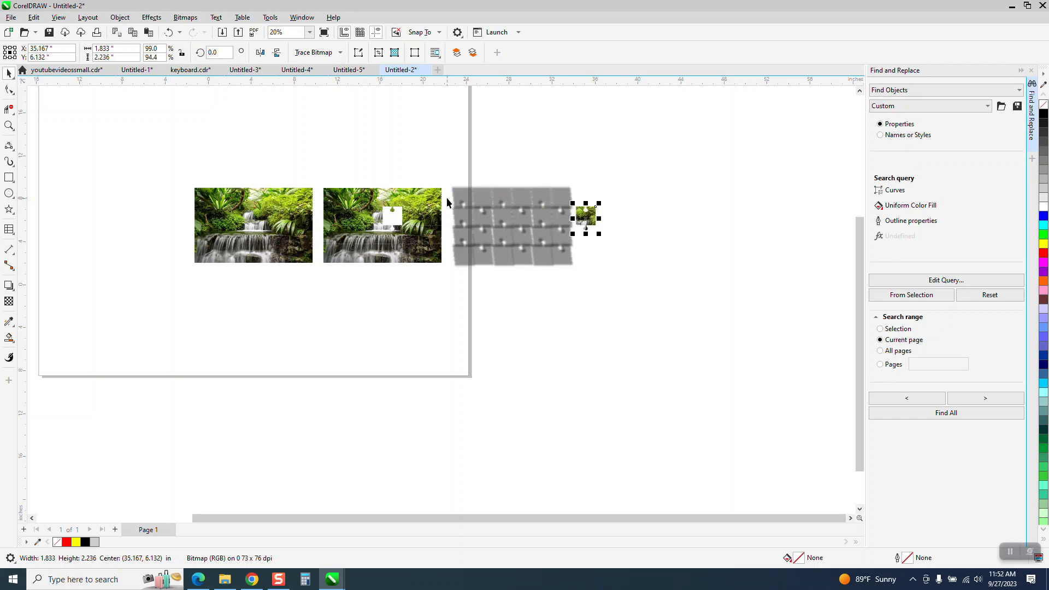
Move the matching second-row shadow 7.5 inches right so it lines up with the removed picture piece
{"action": "left_click", "coordinate": [524, 223]}
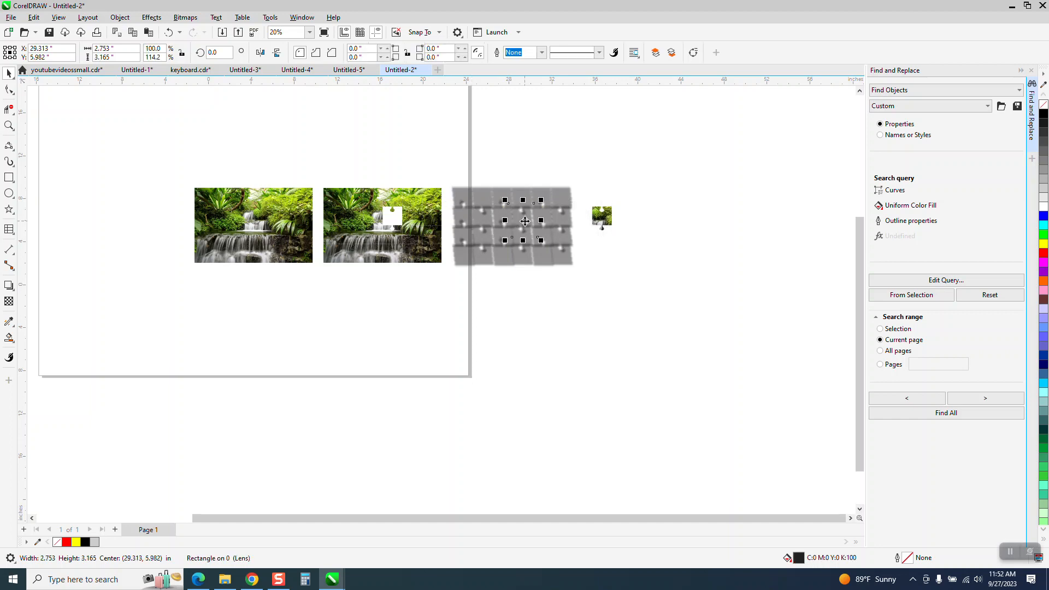
{"action": "key", "text": "Right"}
{"action": "key", "text": "Right"}
{"action": "key", "text": "Right"}
{"action": "key", "text": "Right"}
{"action": "key", "text": "Right"}
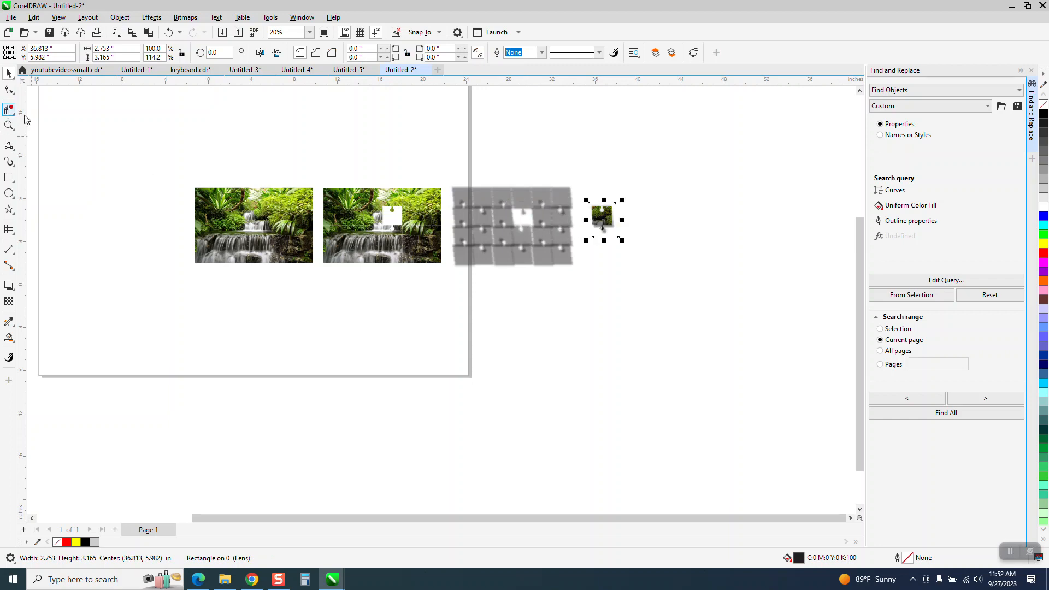
Select the remaining shadows and move them 7.5 inches down, clear of the row of pictures
{"action": "left_click_drag", "start_coordinate": [448, 171], "coordinate": [586, 298]}
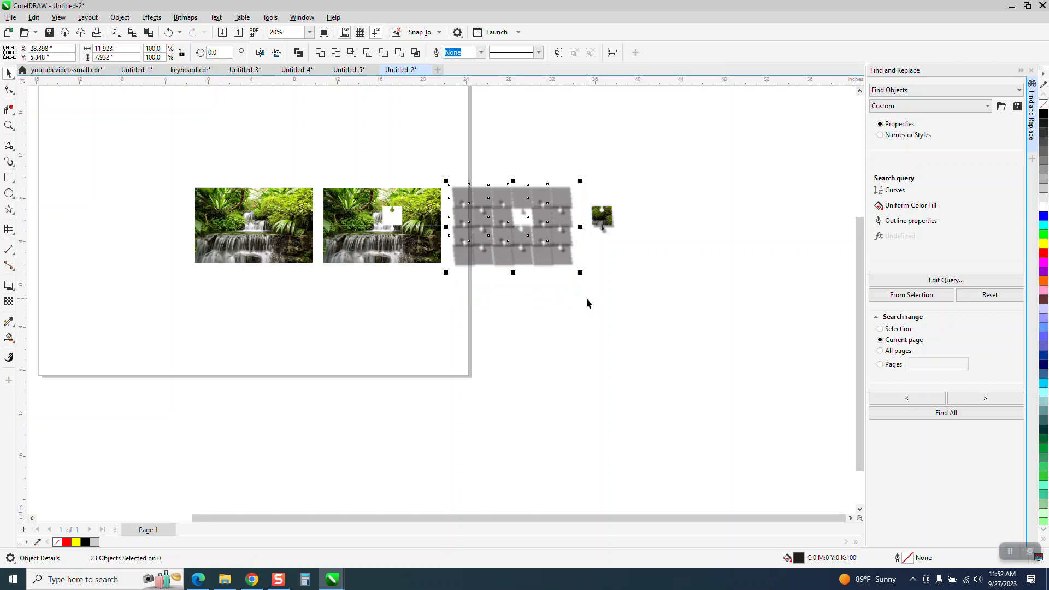
{"action": "key", "text": "Down"}
{"action": "key", "text": "Down"}
{"action": "key", "text": "Down"}
{"action": "key", "text": "Down"}
{"action": "key", "text": "Down"}
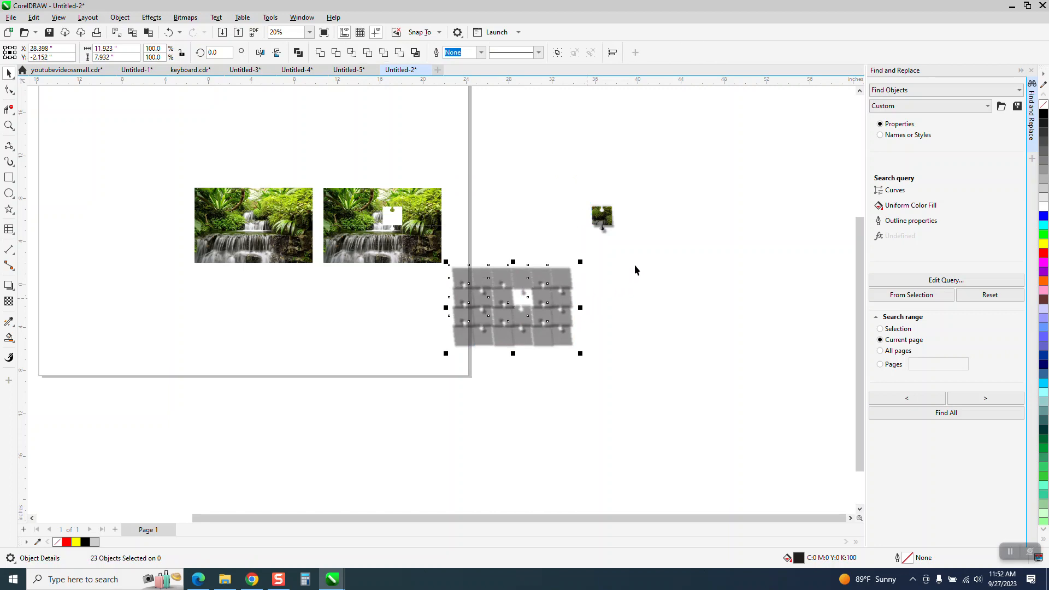
Select the removed picture piece together with its shadow and move both left into the gap in the waterfall picture
{"action": "left_click_drag", "start_coordinate": [588, 189], "coordinate": [667, 251]}
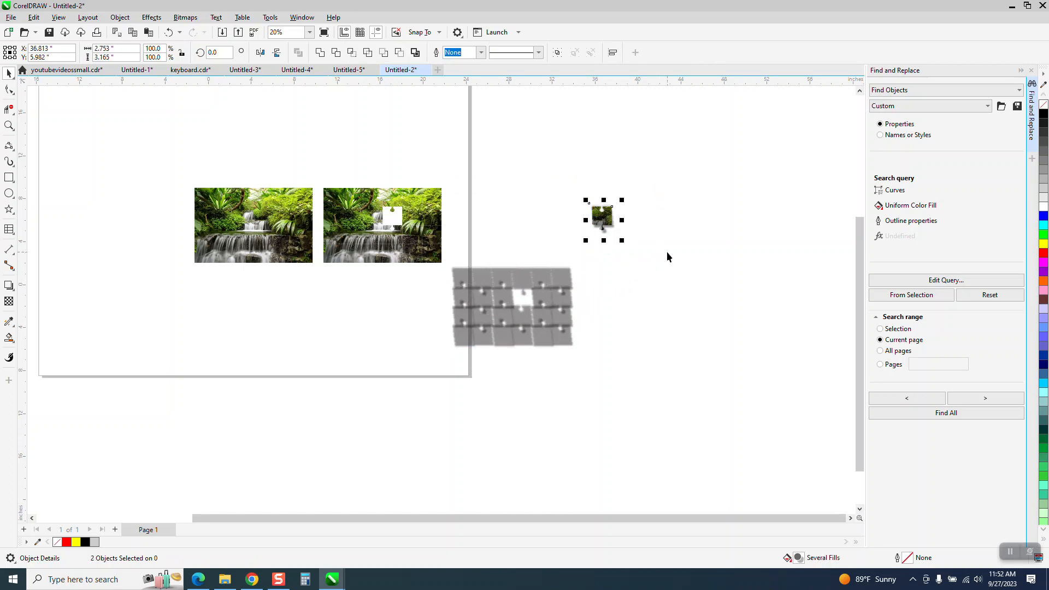
{"action": "key", "text": "Left"}
{"action": "key", "text": "Left"}
{"action": "key", "text": "Left"}
{"action": "key", "text": "Left"}
{"action": "key", "text": "Left"}
{"action": "key", "text": "Left"}
{"action": "key", "text": "Left"}
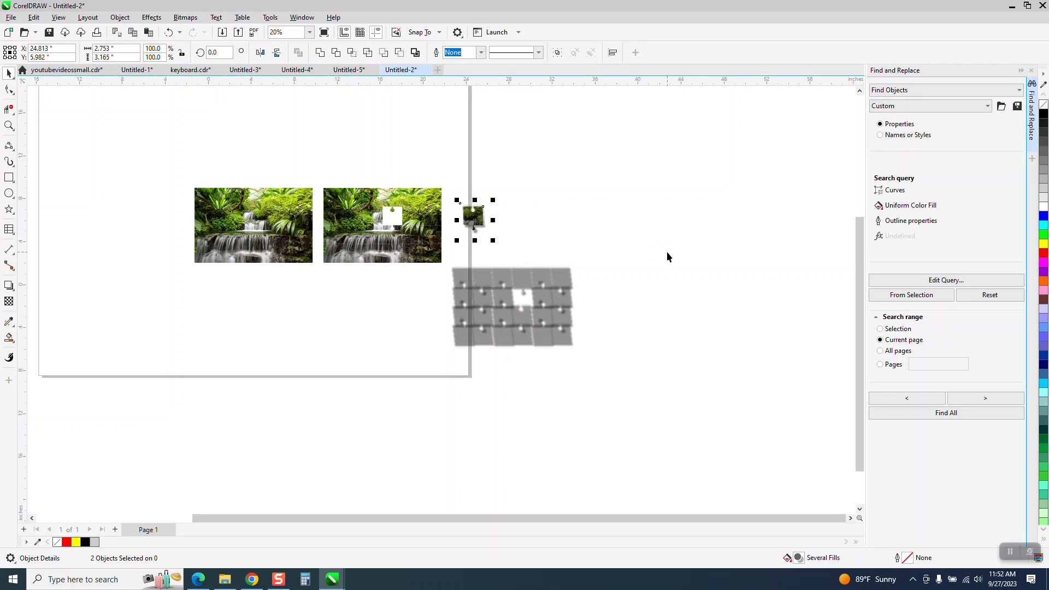
{"action": "key", "text": "Left"}
{"action": "key", "text": "Left"}
{"action": "key", "text": "Left"}
{"action": "key", "text": "Left"}
{"action": "key", "text": "Left"}
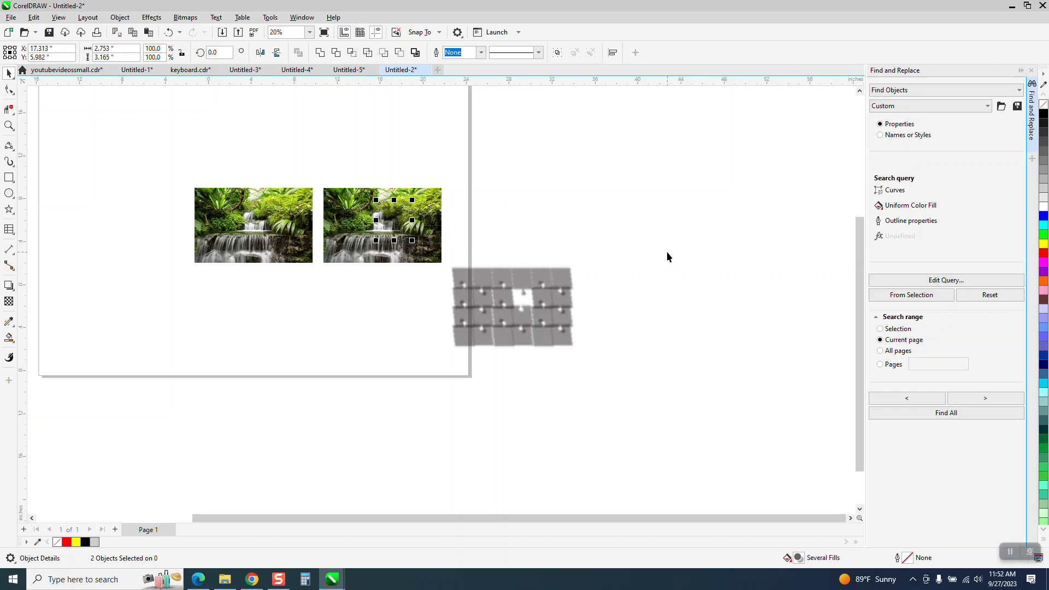
Move the piece and its shadow 6 inches right, out of the gap to just beside the picture
{"action": "key", "text": "Right"}
{"action": "key", "text": "Right"}
{"action": "key", "text": "Right"}
{"action": "key", "text": "Right"}
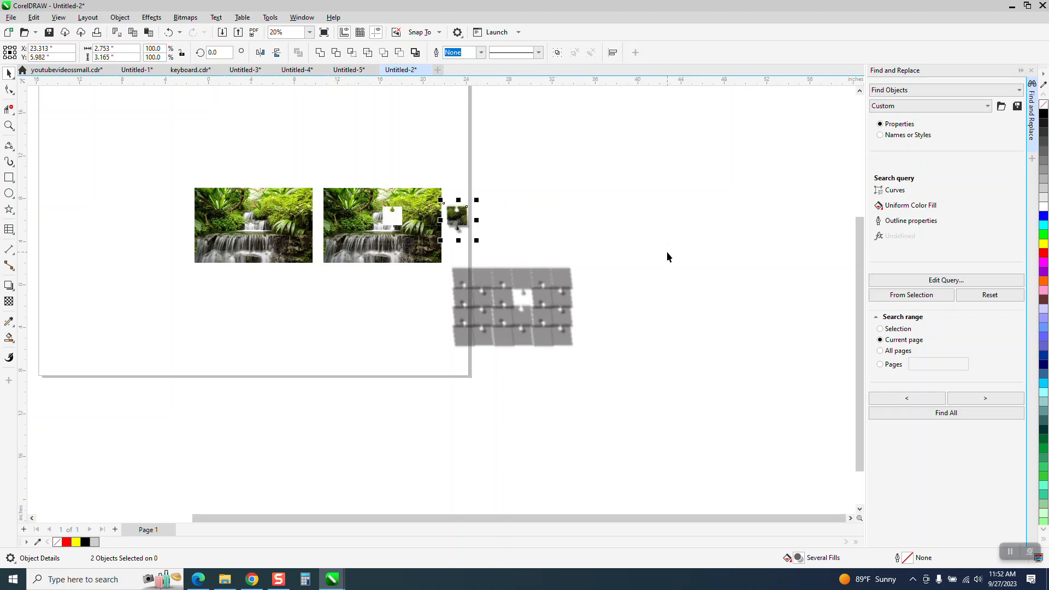
{"action": "left_click", "coordinate": [11, 127]}
{"action": "left_click_drag", "start_coordinate": [374, 169], "coordinate": [608, 308]}
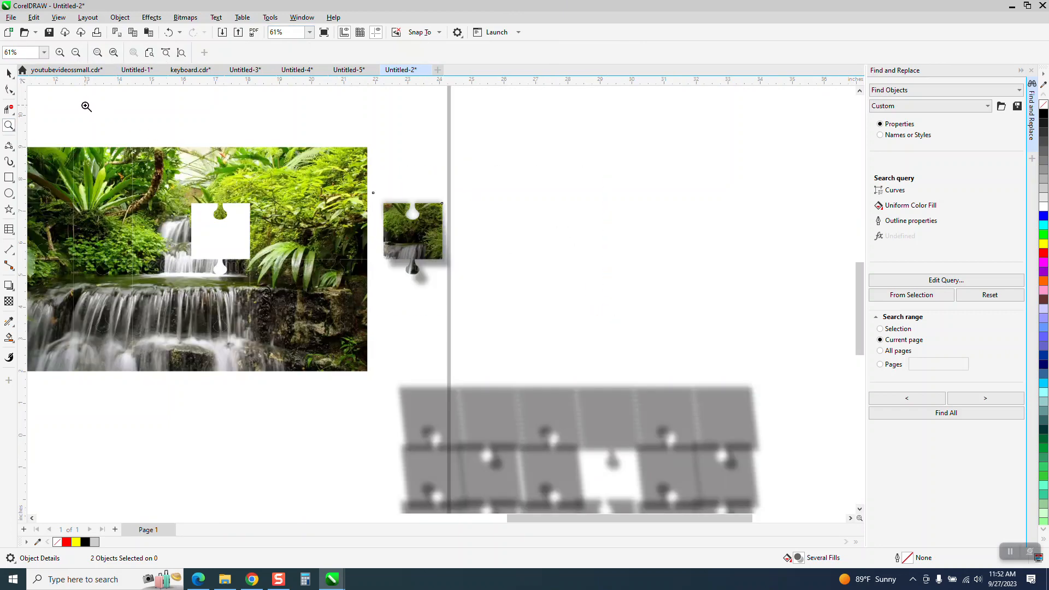
{"action": "left_click", "coordinate": [9, 72]}
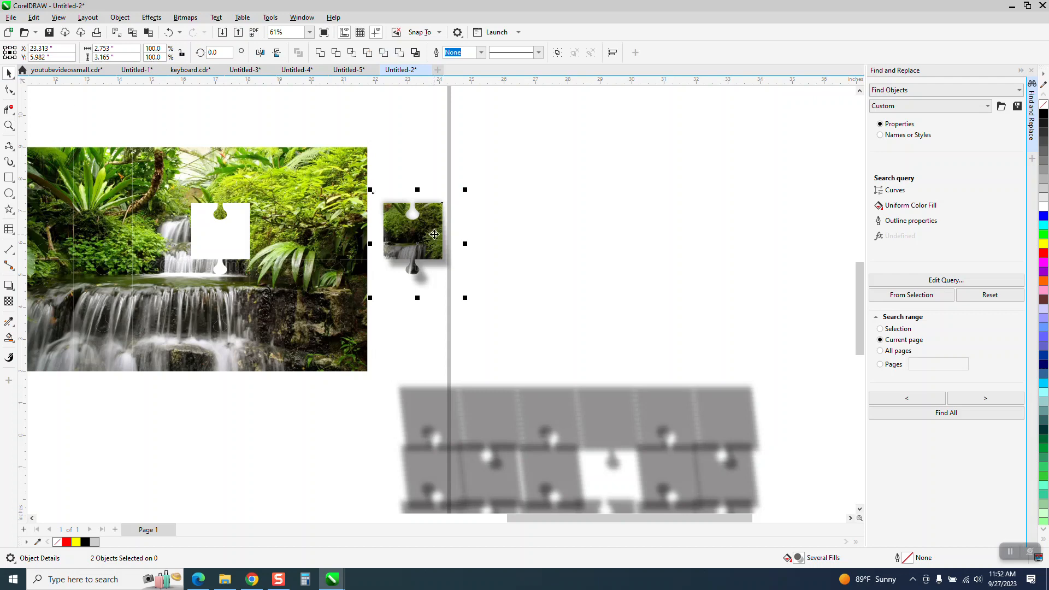
{"action": "left_click", "coordinate": [425, 241]}
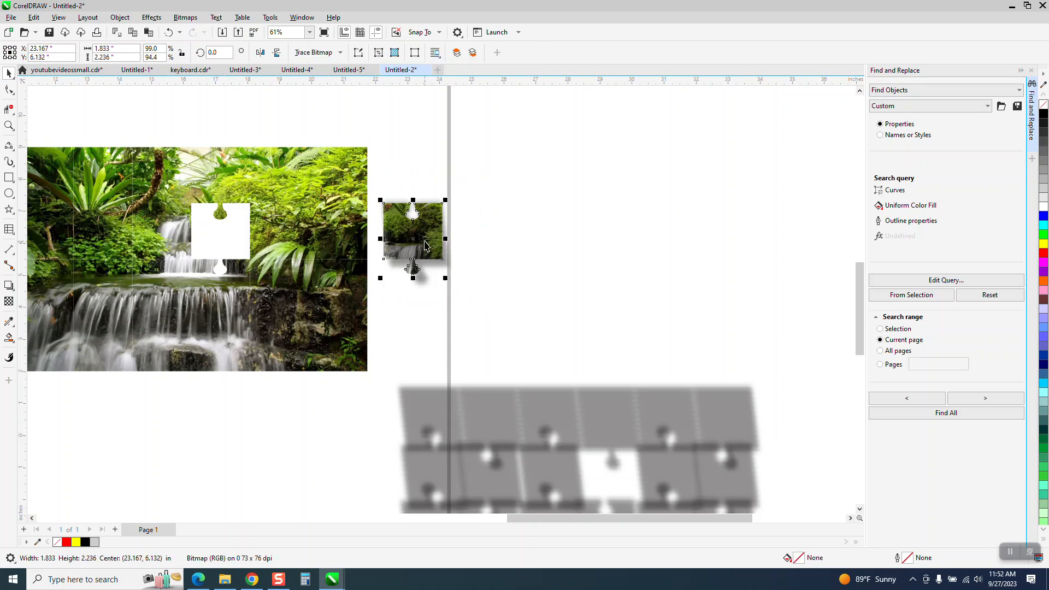
{"action": "left_click", "coordinate": [418, 226]}
{"action": "left_click_drag", "start_coordinate": [471, 297], "coordinate": [521, 284]}
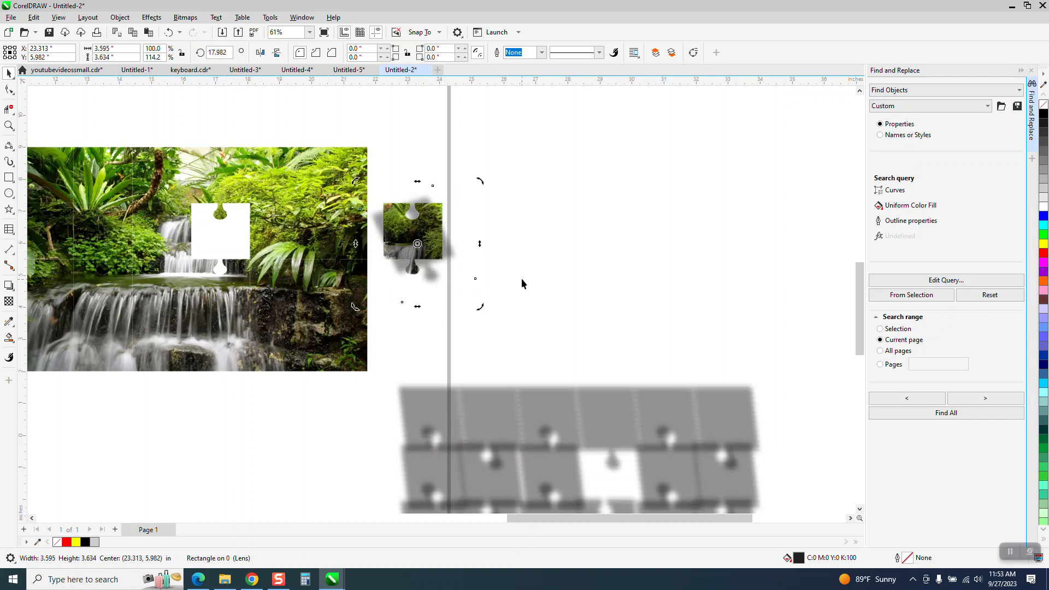
{"action": "left_click", "coordinate": [169, 33]}
Select the puzzle piece with its shadow, move both slightly right and rotate them about 11.7 degrees counterclockwise
{"action": "left_click_drag", "start_coordinate": [364, 125], "coordinate": [506, 312]}
{"action": "left_click_drag", "start_coordinate": [420, 241], "coordinate": [470, 247]}
{"action": "left_click", "coordinate": [470, 244]}
{"action": "left_click_drag", "start_coordinate": [517, 305], "coordinate": [529, 295]}
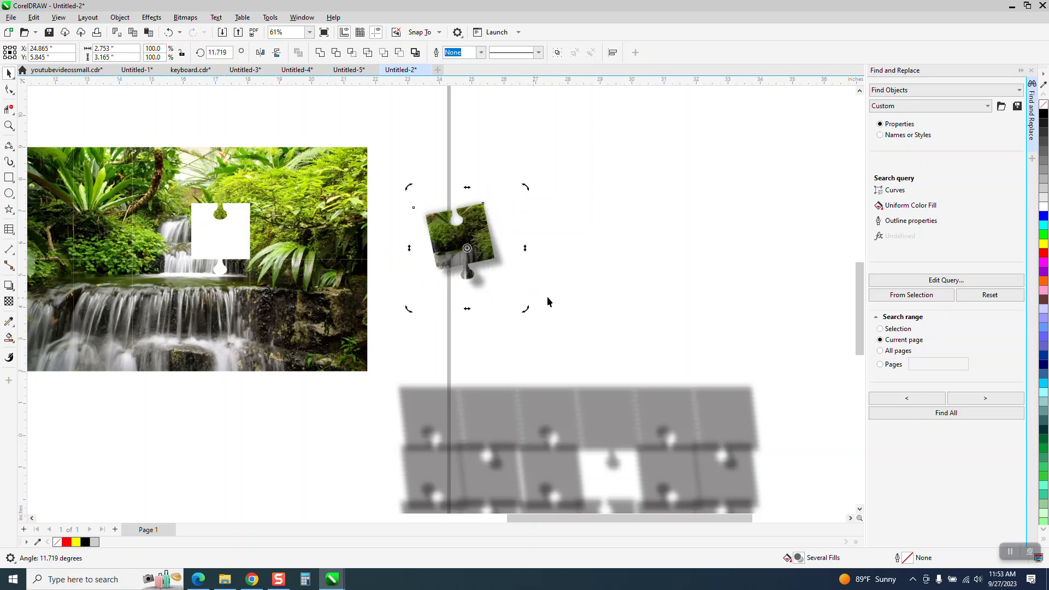
{"action": "left_click", "coordinate": [573, 293]}
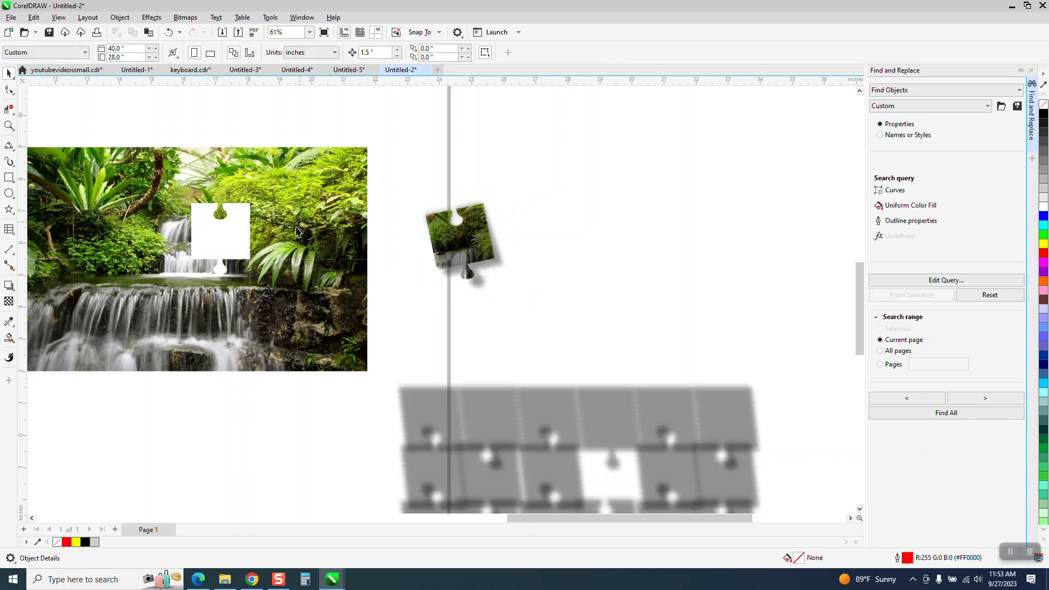
Delete the intact waterfall picture left of the one with the missing piece
{"action": "scroll", "coordinate": [315, 230], "scroll_direction": "down", "scroll_amount": 2}
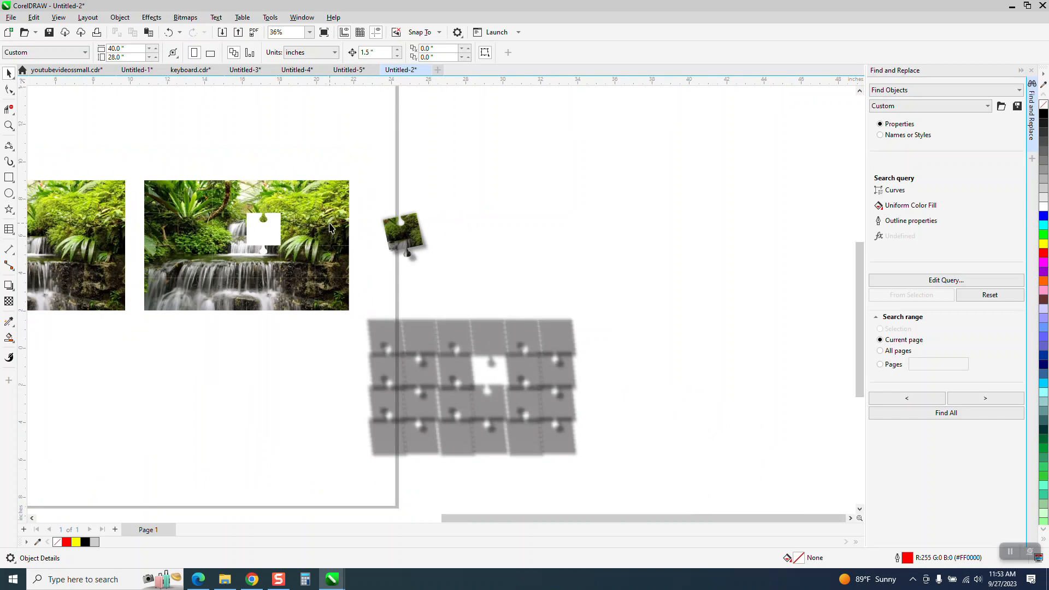
{"action": "left_click", "coordinate": [108, 230]}
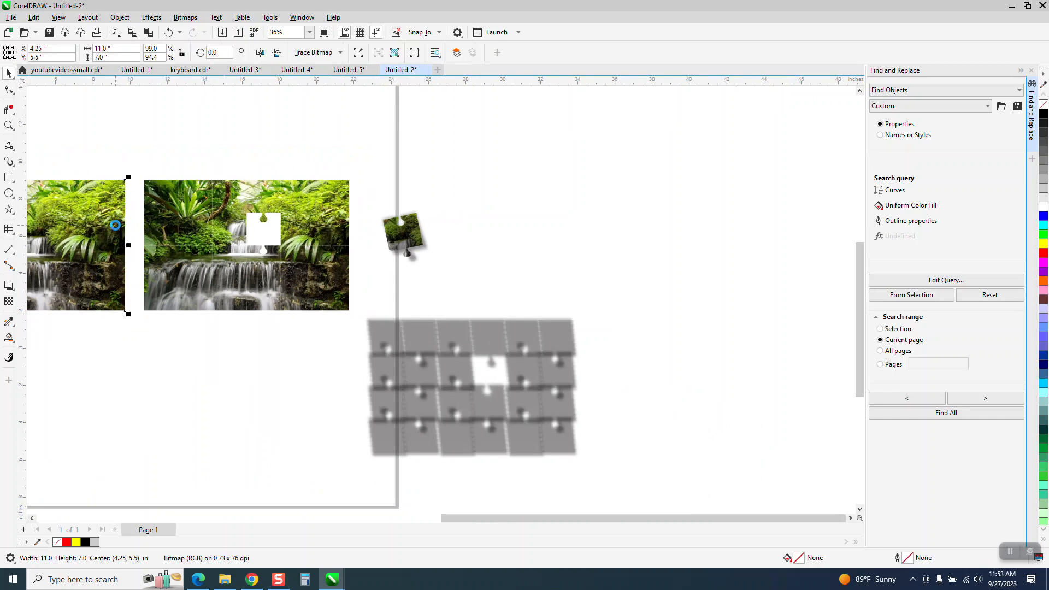
{"action": "key", "text": "Delete"}
Draw a rectangle about 12.5 by 8.85 inches around the waterfall picture, leaving an even margin
{"action": "scroll", "coordinate": [115, 219], "scroll_direction": "down", "scroll_amount": 1}
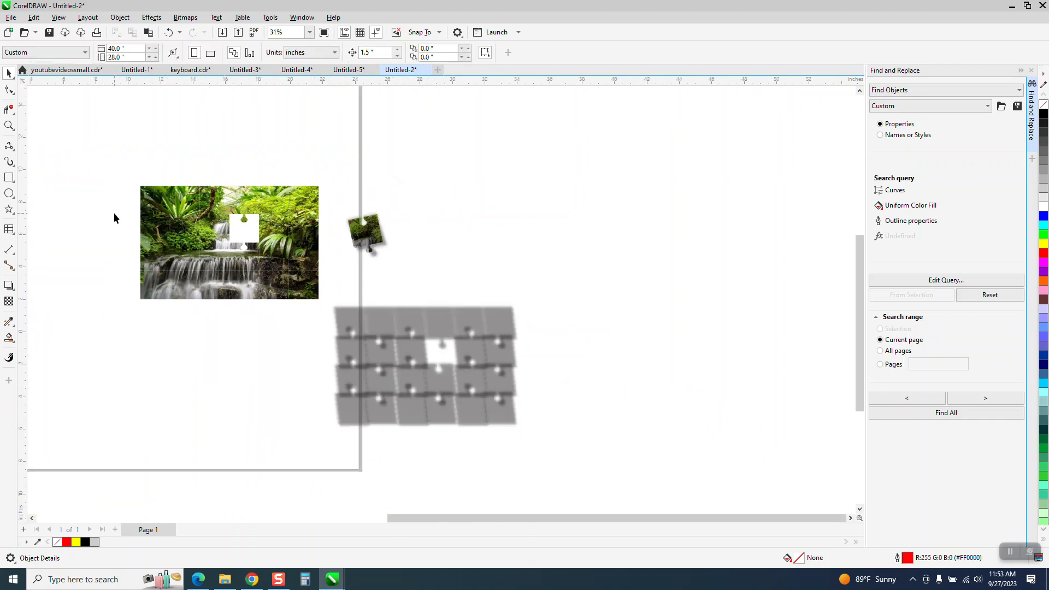
{"action": "left_click", "coordinate": [9, 177]}
{"action": "left_click_drag", "start_coordinate": [129, 174], "coordinate": [331, 317]}
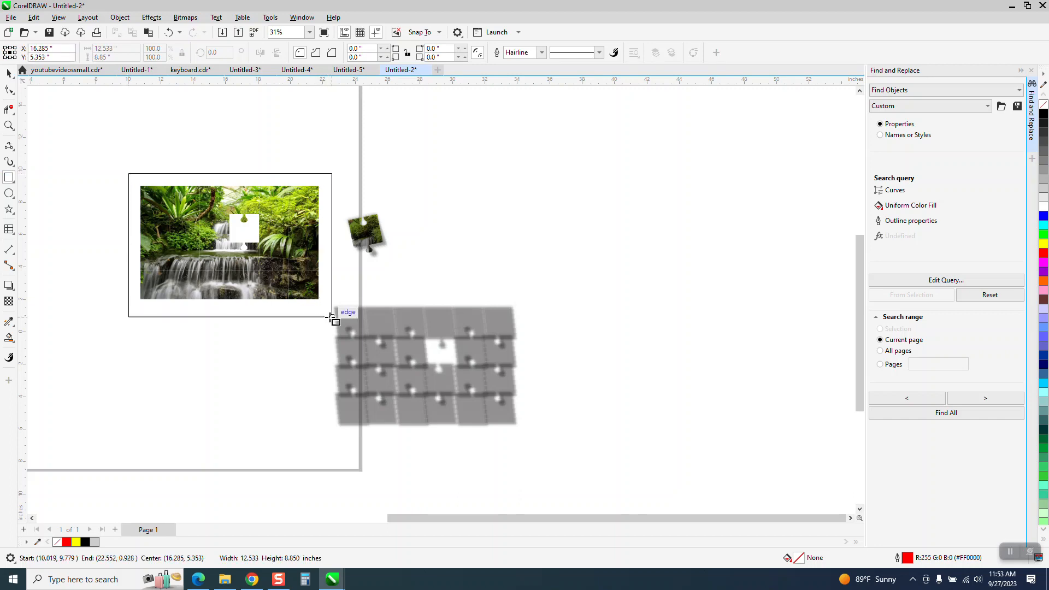
Smart-fill the margin around the picture and the missing-piece gap with light gray
{"action": "left_click", "coordinate": [8, 338]}
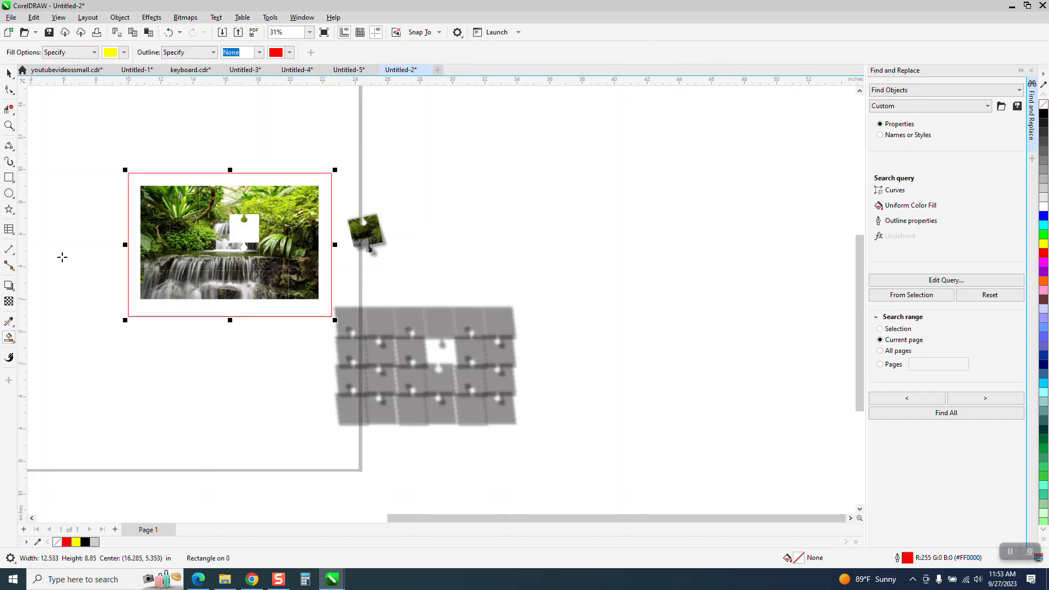
{"action": "left_click", "coordinate": [125, 53]}
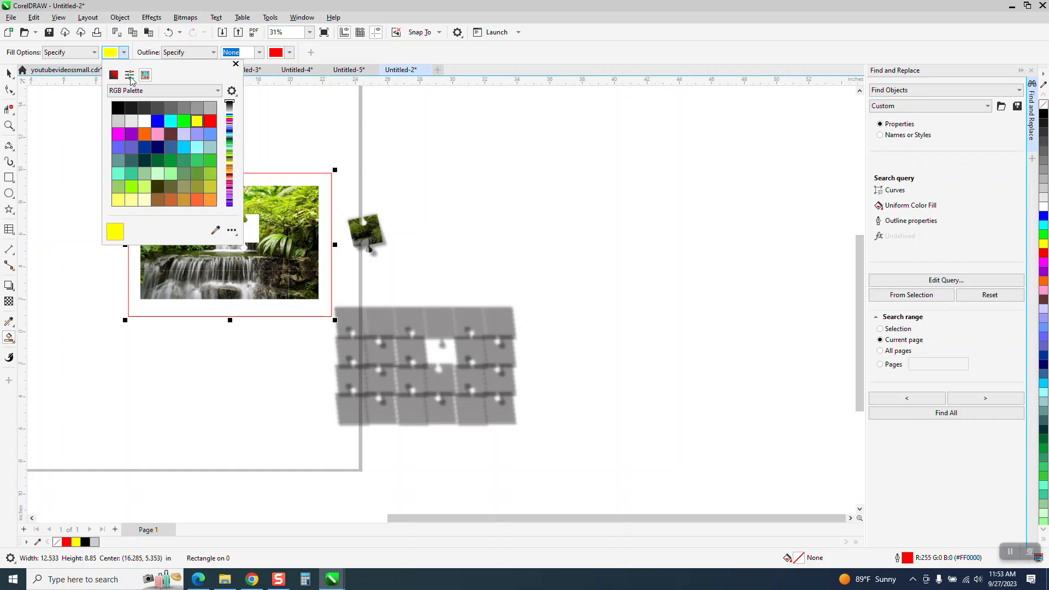
{"action": "left_click", "coordinate": [119, 121]}
{"action": "left_click", "coordinate": [263, 180]}
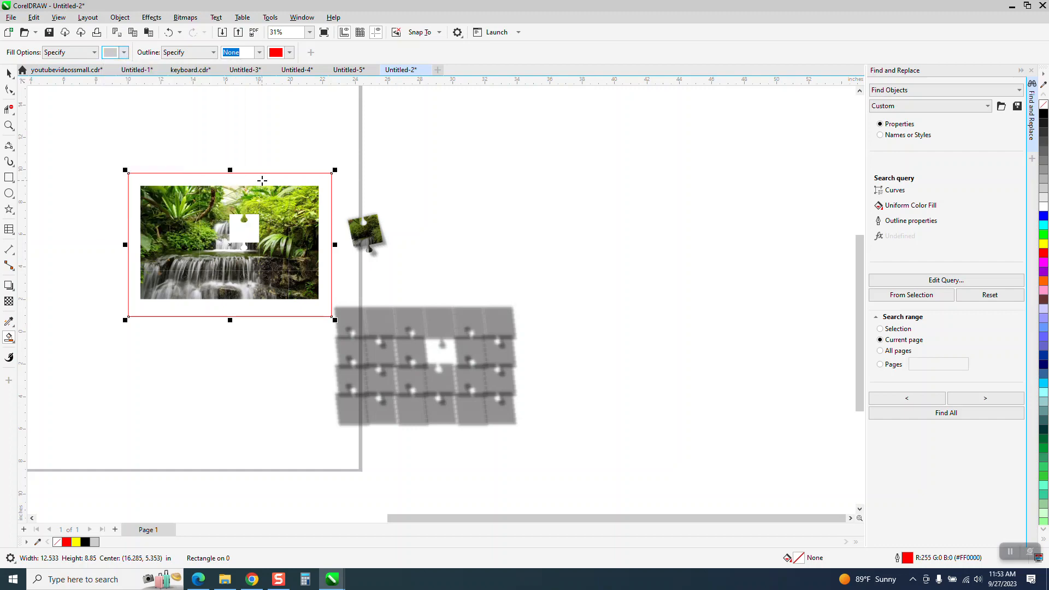
{"action": "left_click", "coordinate": [247, 227]}
{"action": "left_click", "coordinate": [9, 125]}
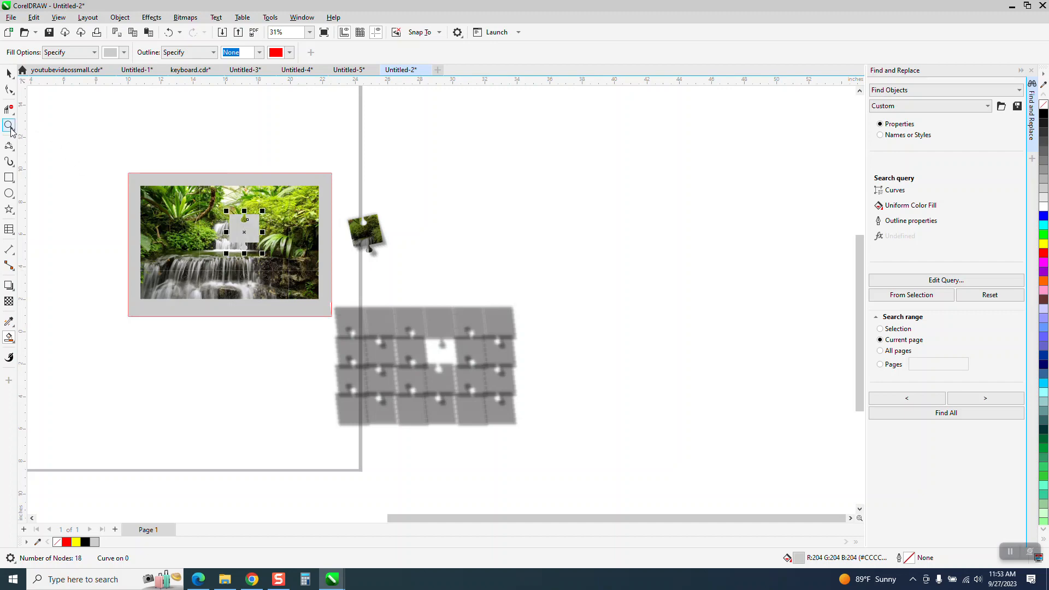
{"action": "left_click_drag", "start_coordinate": [192, 190], "coordinate": [350, 276]}
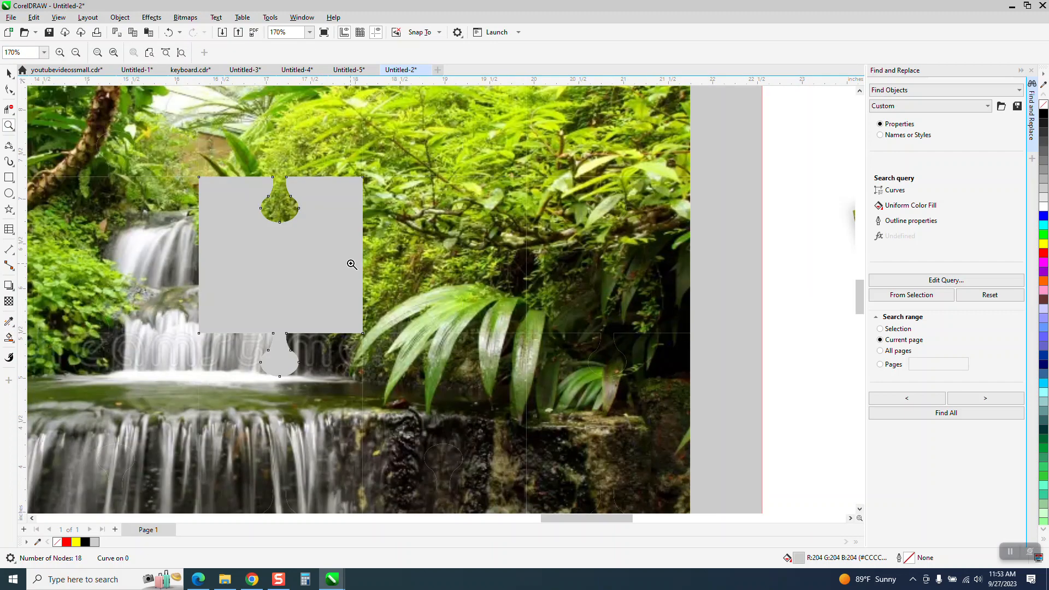
Try a black drop shadow with opacity 50 and feathering 15 on the gray puzzle-shaped gap fill, extending downward
{"action": "right_click", "coordinate": [351, 266]}
{"action": "left_click", "coordinate": [9, 74]}
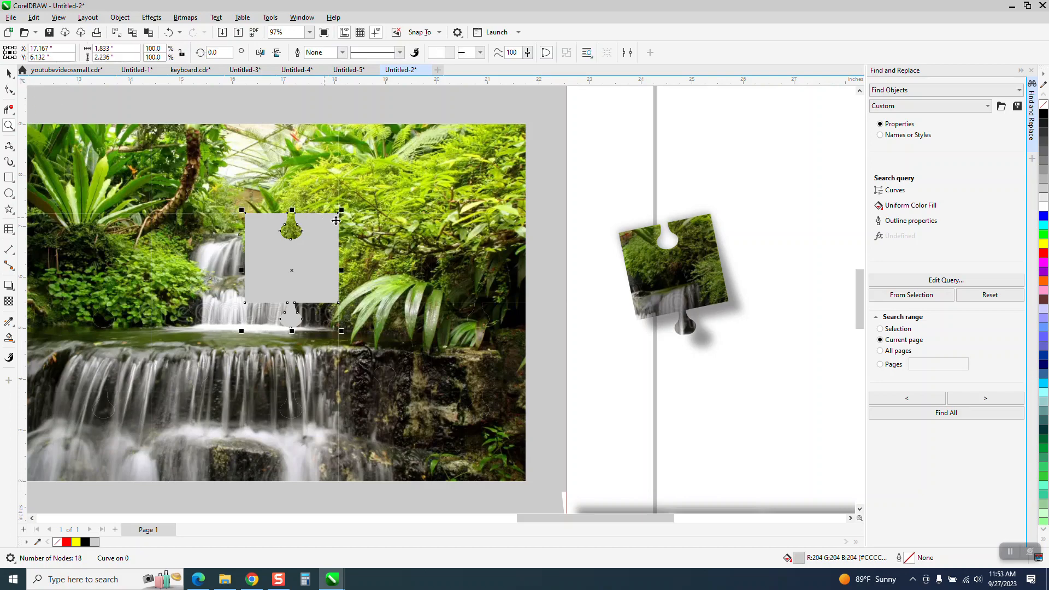
{"action": "scroll", "coordinate": [367, 204], "scroll_direction": "down", "scroll_amount": 1}
{"action": "scroll", "coordinate": [595, 184], "scroll_direction": "down", "scroll_amount": 1}
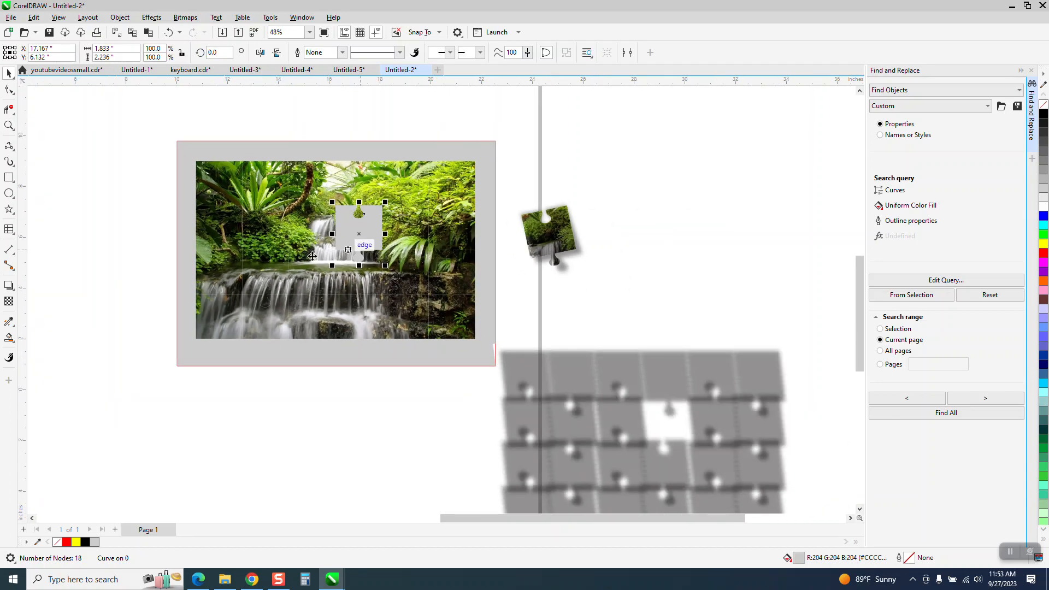
{"action": "left_click", "coordinate": [10, 286]}
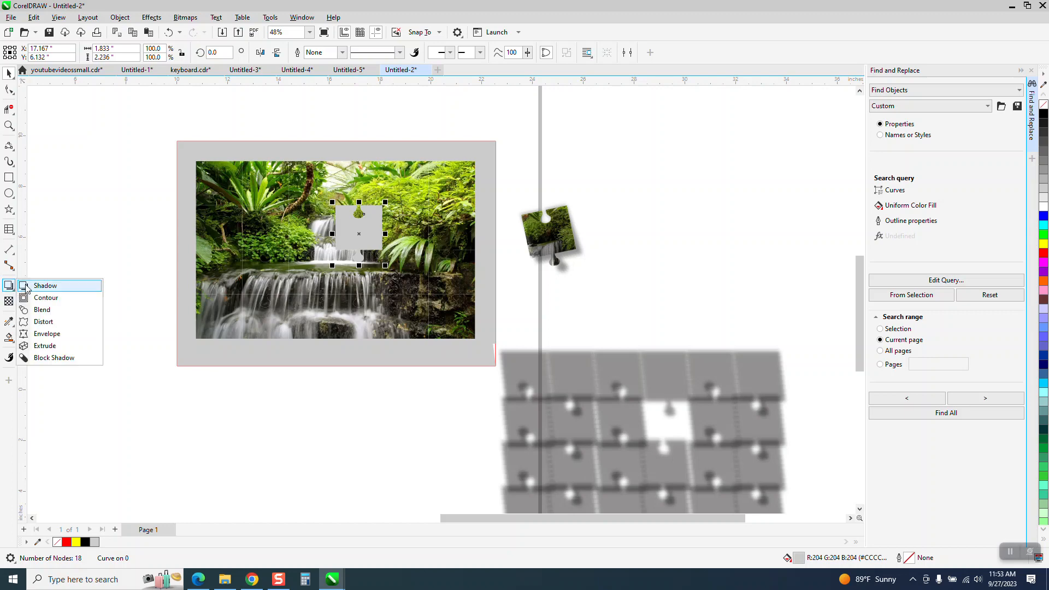
{"action": "left_click", "coordinate": [61, 288]}
{"action": "left_click_drag", "start_coordinate": [359, 207], "coordinate": [365, 267]}
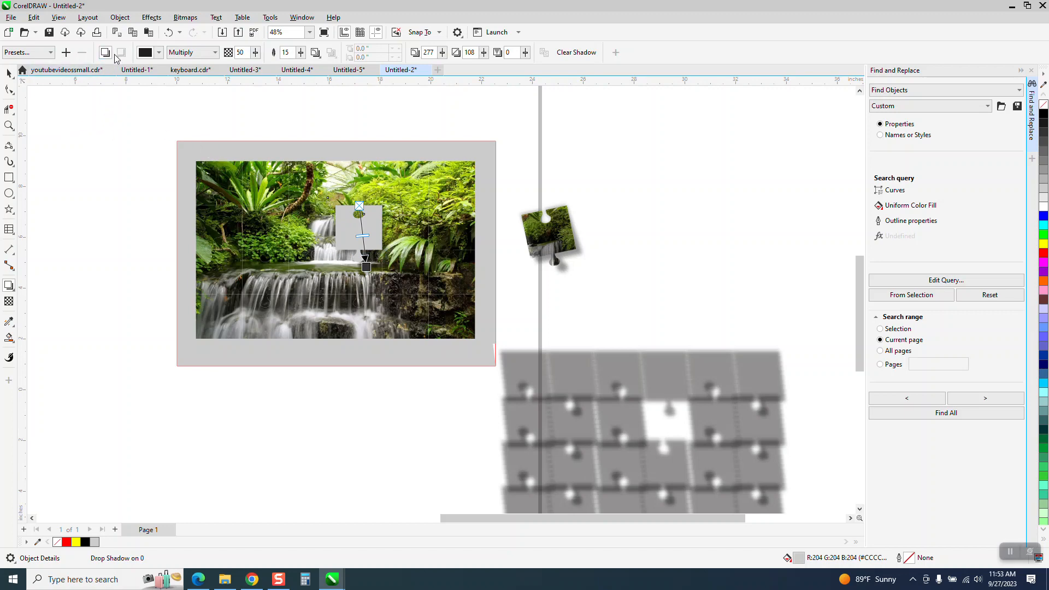
{"action": "left_click", "coordinate": [8, 125]}
{"action": "left_click_drag", "start_coordinate": [329, 209], "coordinate": [423, 269]}
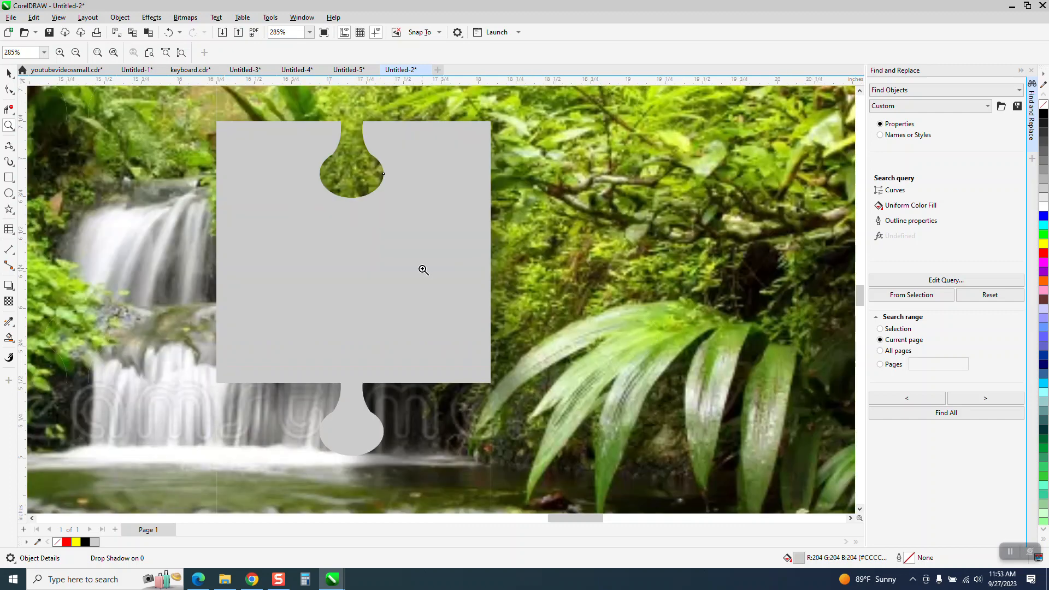
{"action": "scroll", "coordinate": [423, 269], "scroll_direction": "down", "scroll_amount": 1}
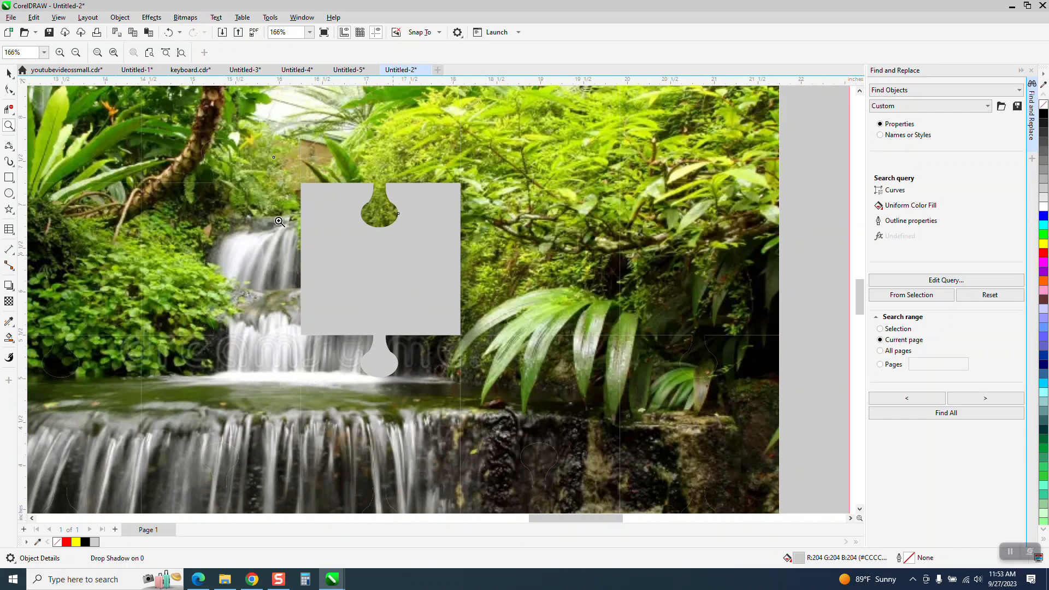
Undo the drop shadow on the gray gap fill and deselect the shape
{"action": "left_click", "coordinate": [167, 33]}
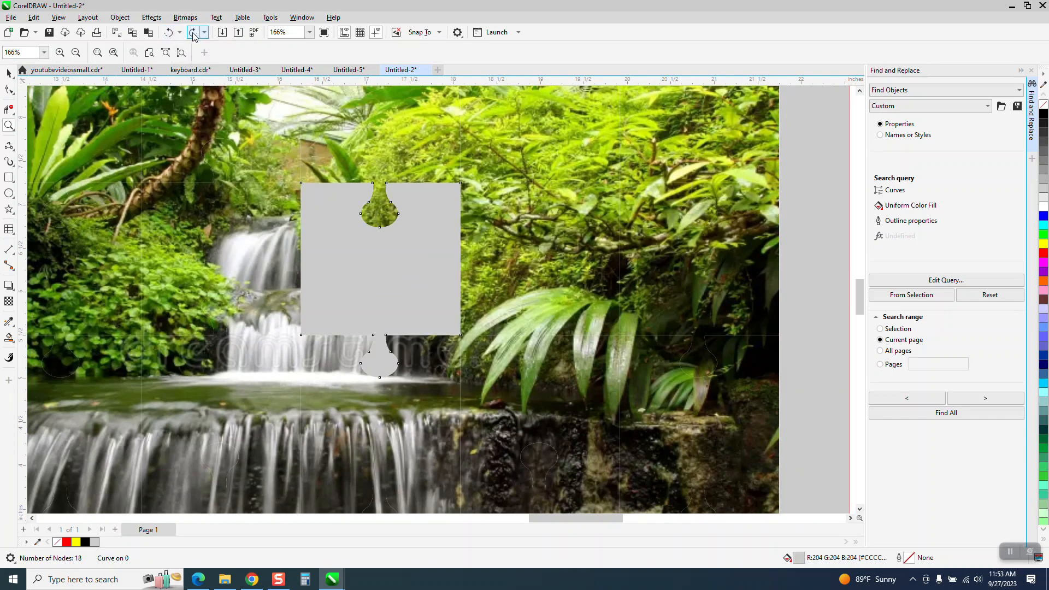
{"action": "left_click", "coordinate": [193, 32]}
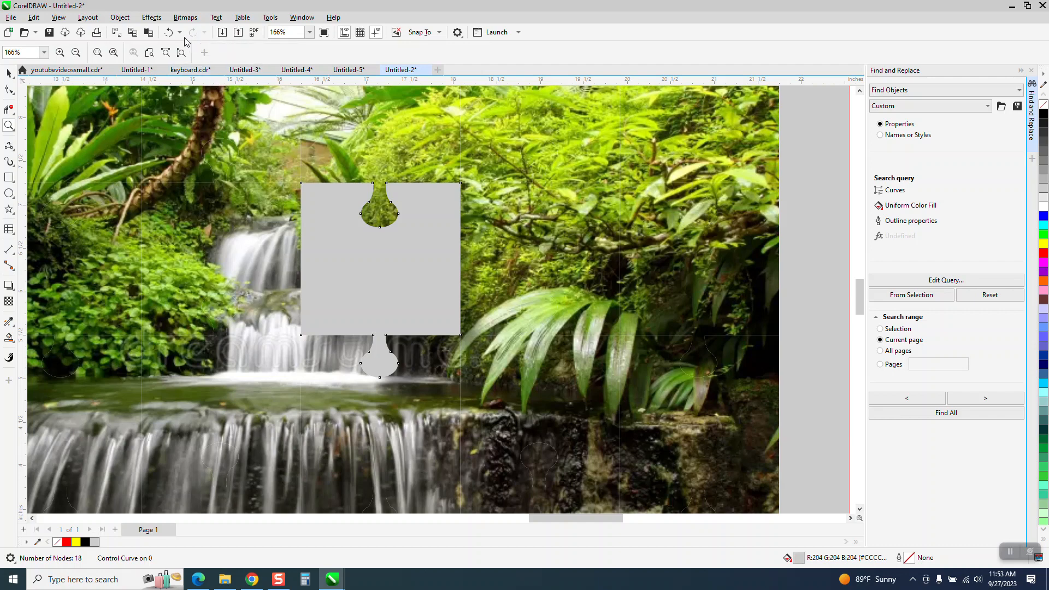
{"action": "left_click", "coordinate": [168, 32]}
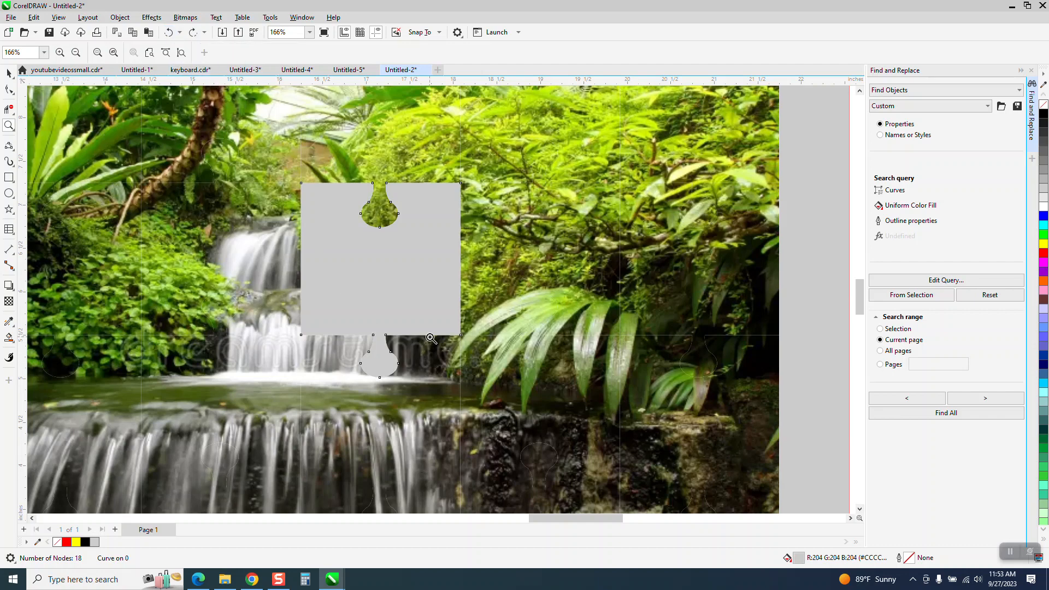
{"action": "scroll", "coordinate": [420, 302], "scroll_direction": "down", "scroll_amount": 1}
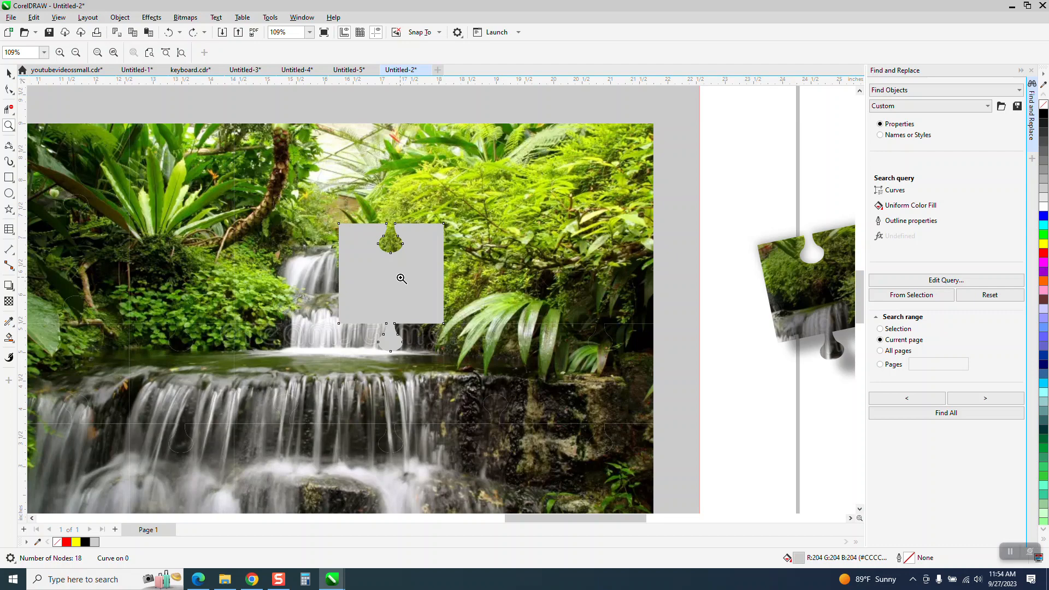
{"action": "left_click", "coordinate": [9, 73]}
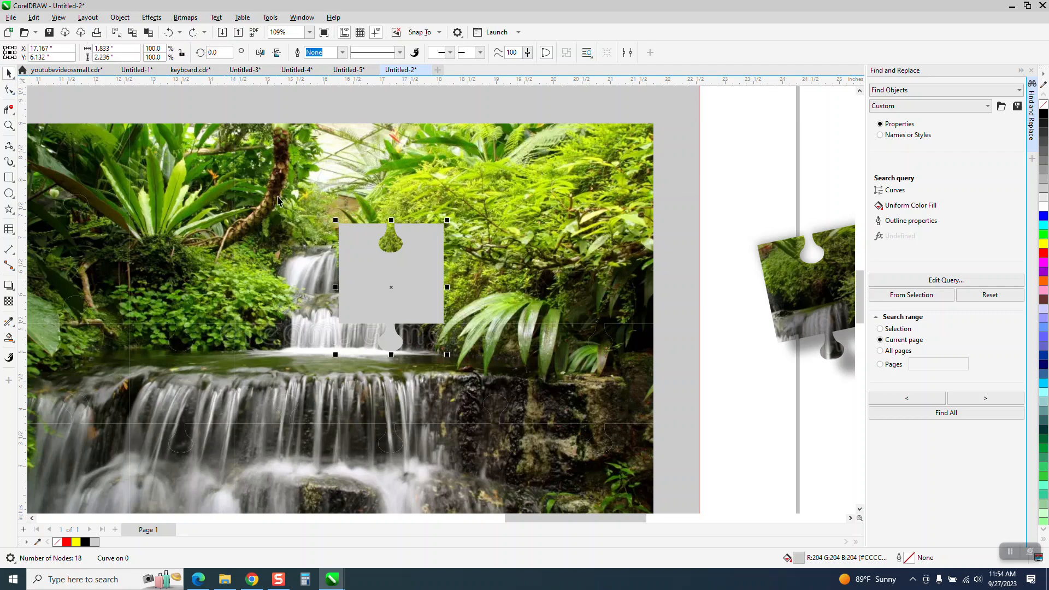
{"action": "left_click", "coordinate": [735, 197]}
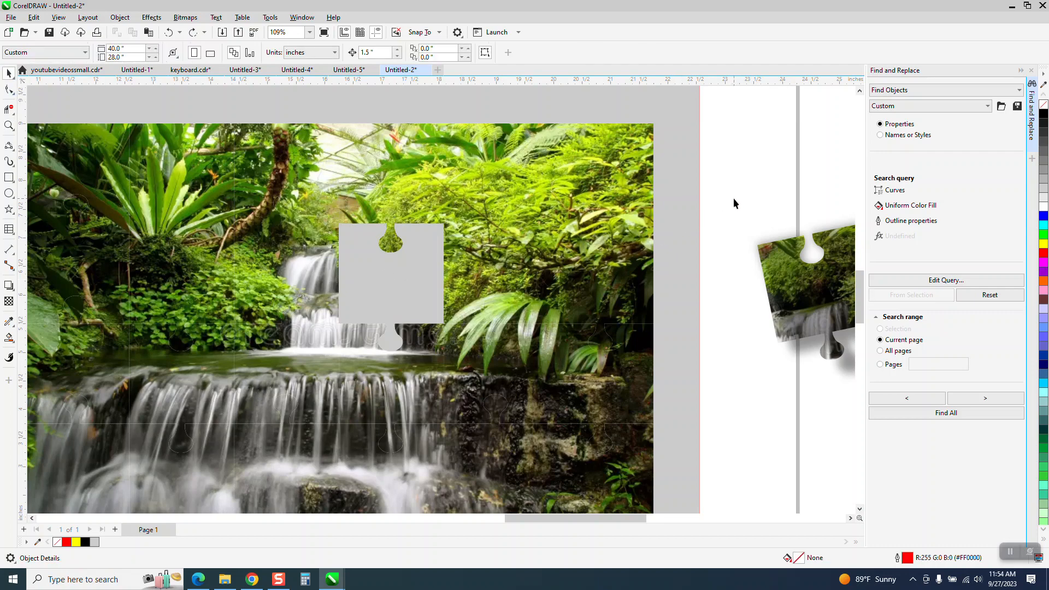
Apply an interactive white-to-gray fountain fill to the puzzle-shaped gap
{"action": "left_click", "coordinate": [14, 343]}
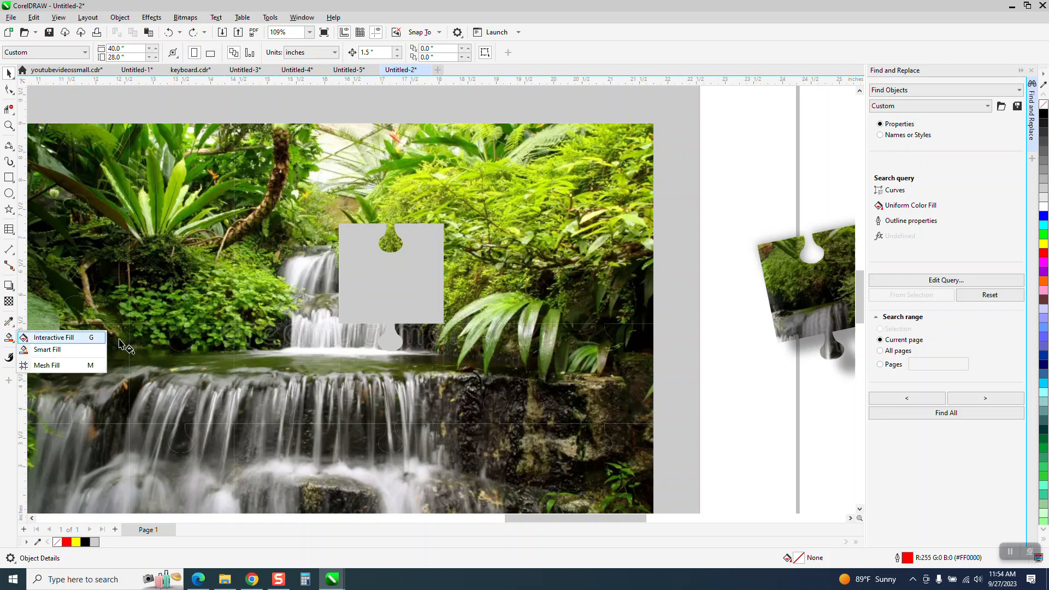
{"action": "left_click", "coordinate": [52, 338]}
{"action": "left_click", "coordinate": [399, 295]}
{"action": "left_click_drag", "start_coordinate": [352, 321], "coordinate": [411, 268]}
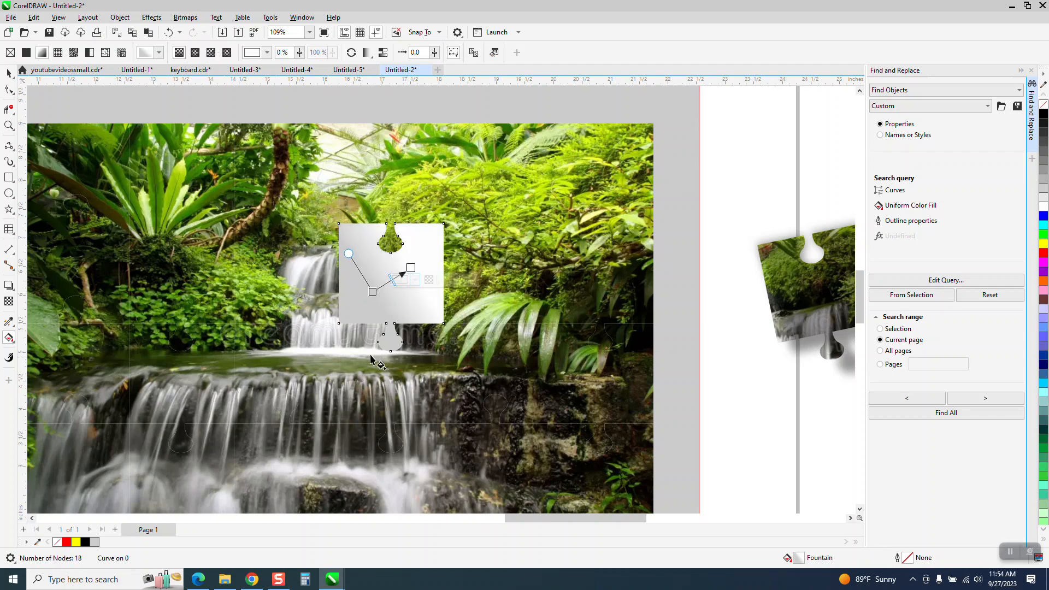
Make the gap's fountain fill rectangular and stretch it across the shape, with the light center fading to gray edges
{"action": "left_click", "coordinate": [228, 52]}
{"action": "left_click_drag", "start_coordinate": [411, 268], "coordinate": [439, 262]}
{"action": "left_click_drag", "start_coordinate": [370, 222], "coordinate": [388, 212]}
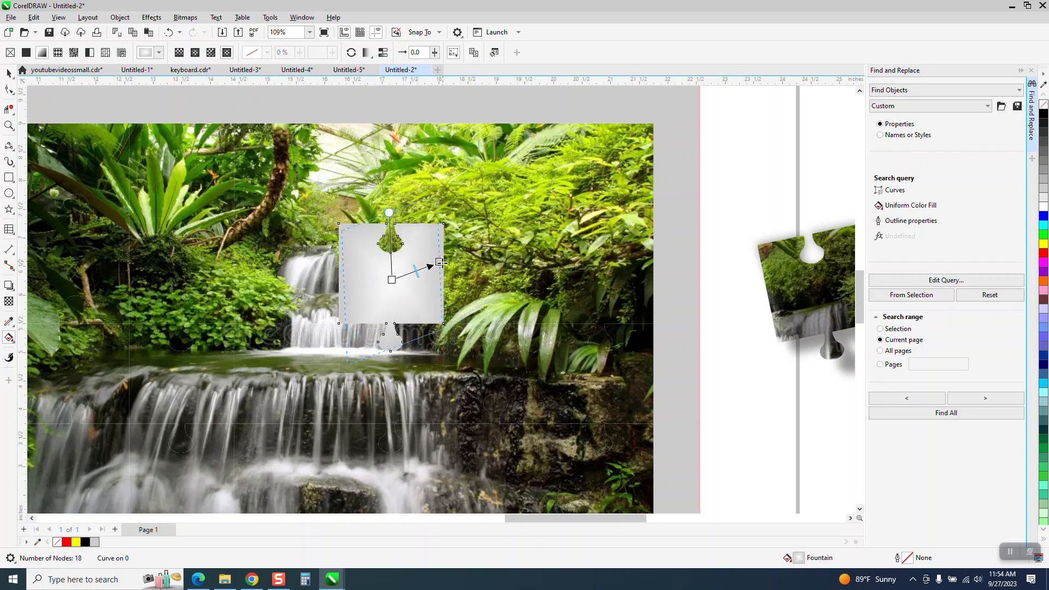
{"action": "left_click_drag", "start_coordinate": [440, 262], "coordinate": [444, 270]}
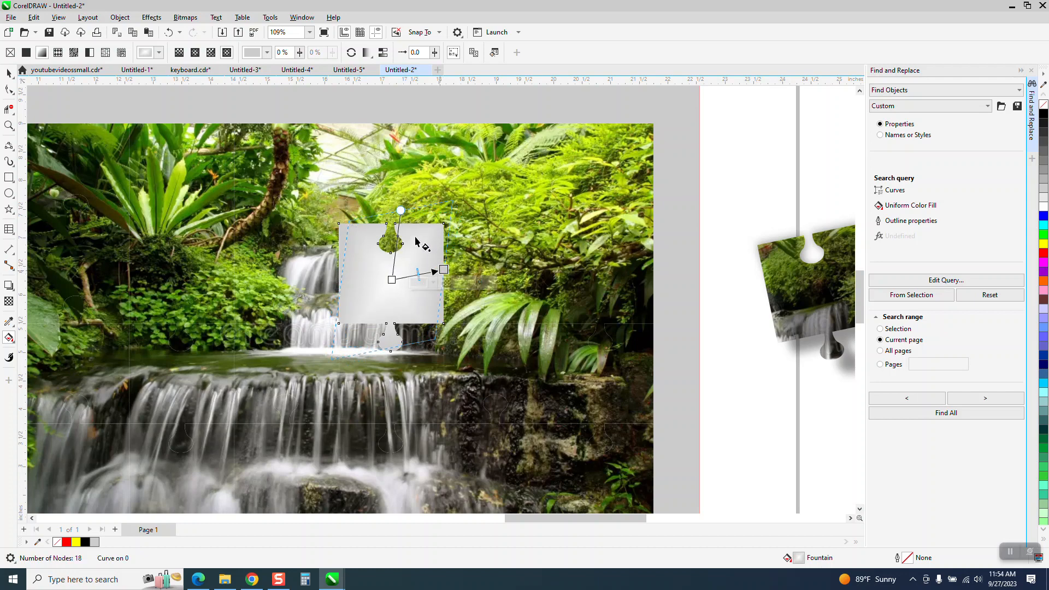
{"action": "left_click_drag", "start_coordinate": [400, 211], "coordinate": [394, 212]}
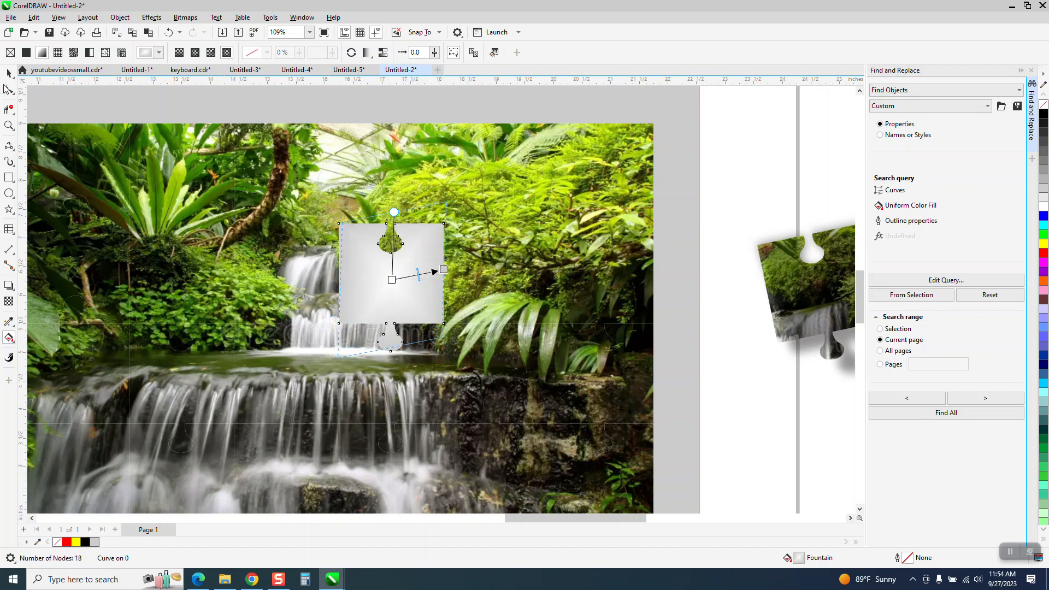
{"action": "left_click", "coordinate": [8, 73]}
{"action": "left_click", "coordinate": [736, 175]}
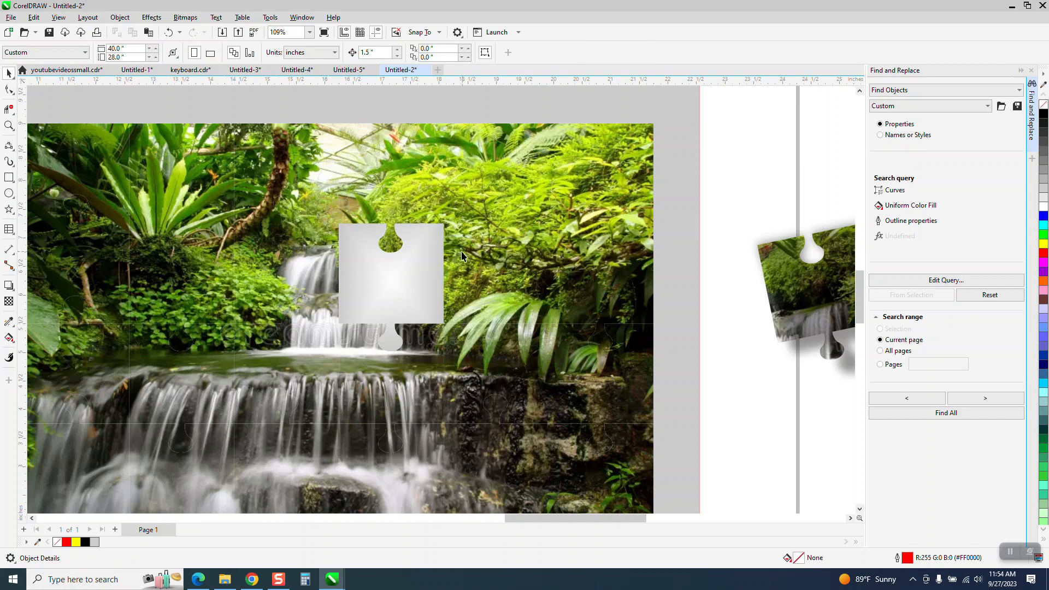
Try to move the loose puzzle piece with its shadow onto the framed picture, and undo the move
{"action": "scroll", "coordinate": [462, 255], "scroll_direction": "down", "scroll_amount": 1}
{"action": "left_click", "coordinate": [589, 210]}
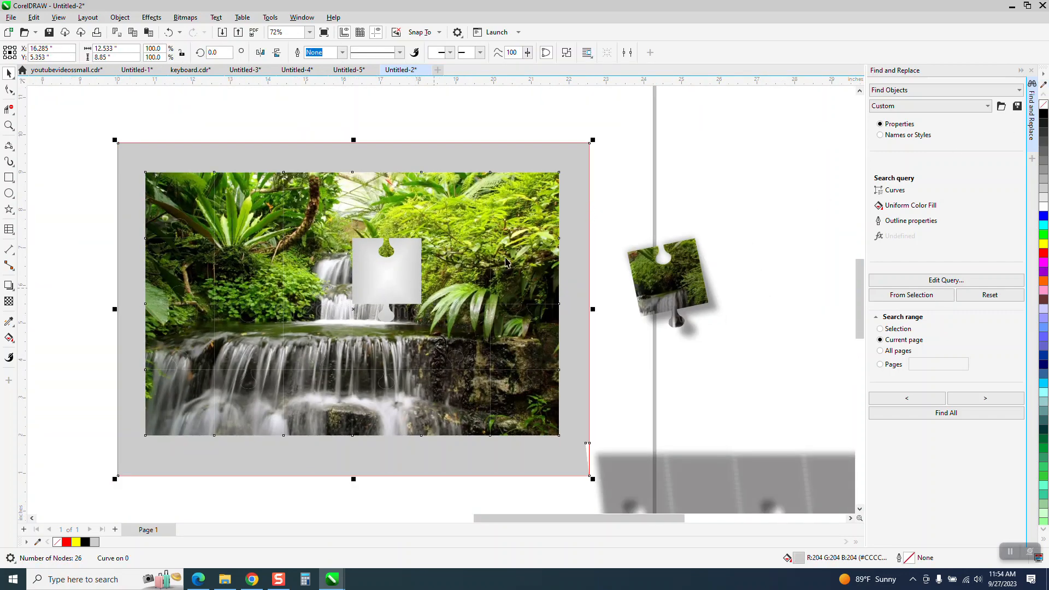
{"action": "left_click_drag", "start_coordinate": [621, 228], "coordinate": [763, 351]}
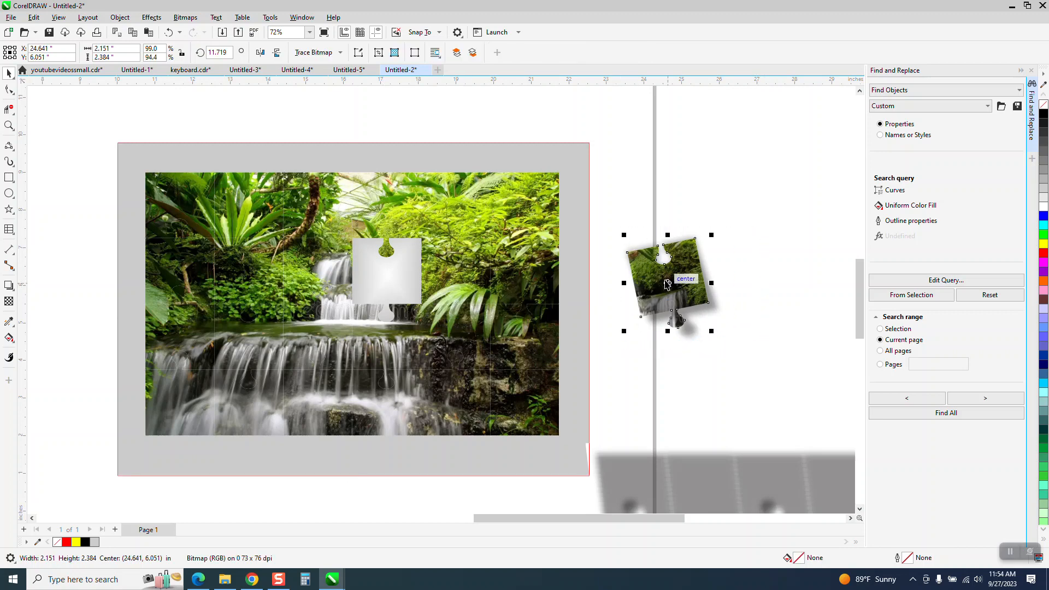
{"action": "left_click_drag", "start_coordinate": [676, 282], "coordinate": [469, 238]}
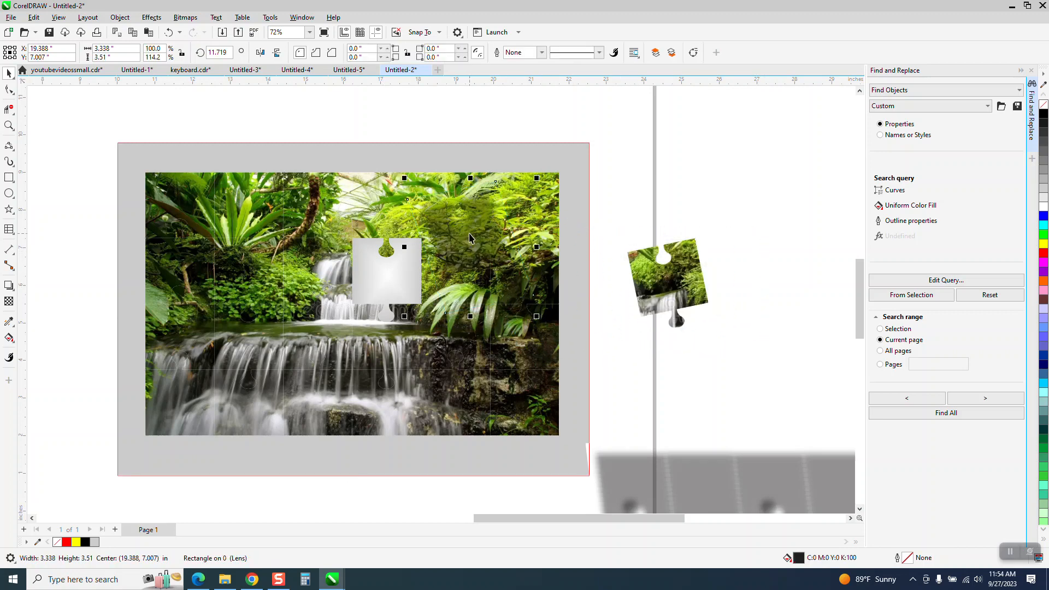
{"action": "key", "text": "ctrl+z"}
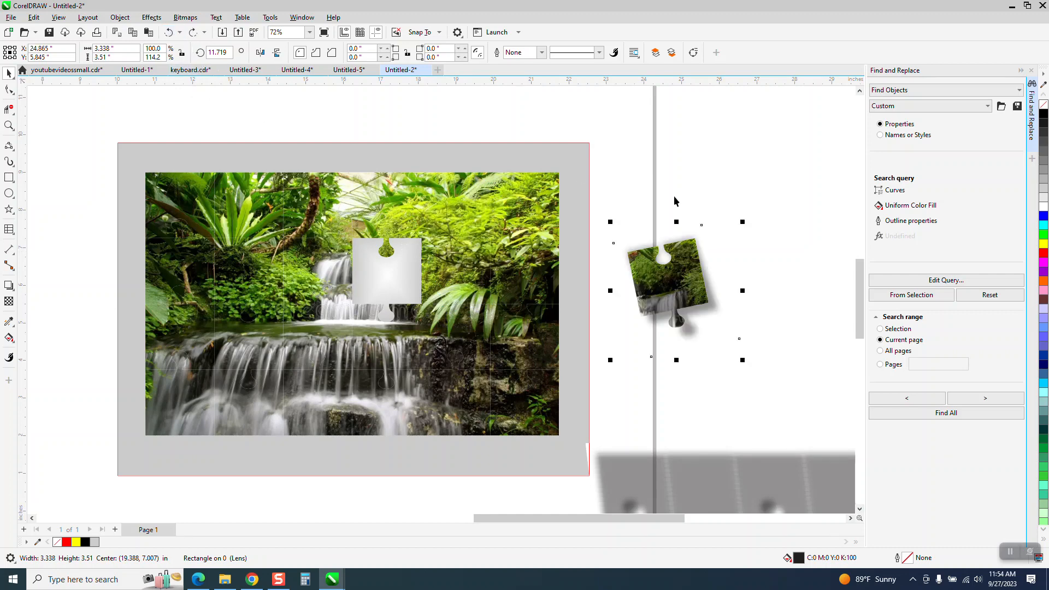
Move the puzzle piece with its shadow onto the upper-right part of the waterfall picture and order both to the front of the page
{"action": "left_click_drag", "start_coordinate": [686, 289], "coordinate": [507, 236]}
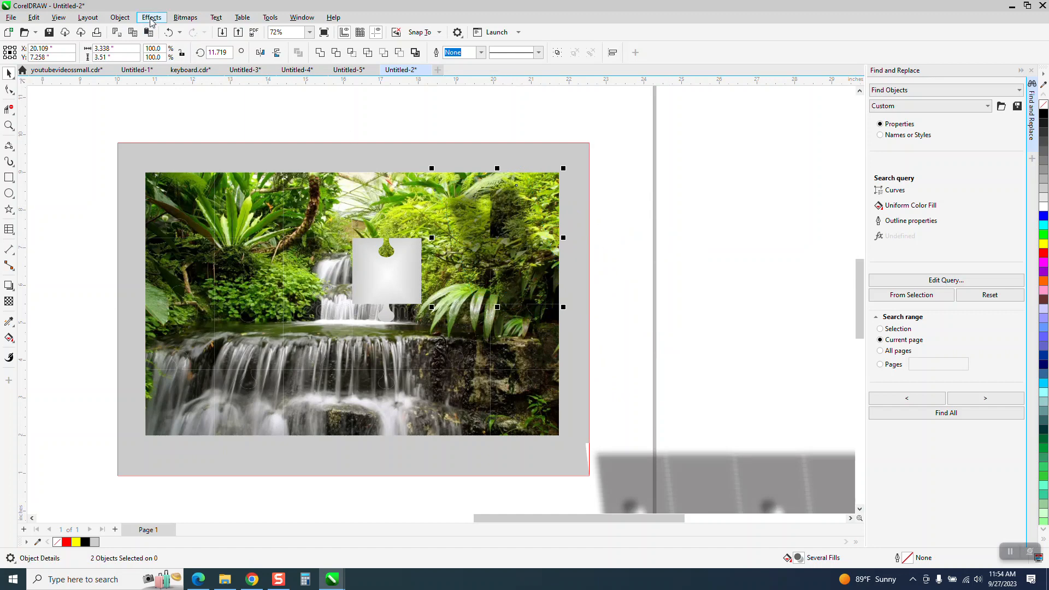
{"action": "left_click", "coordinate": [120, 18]}
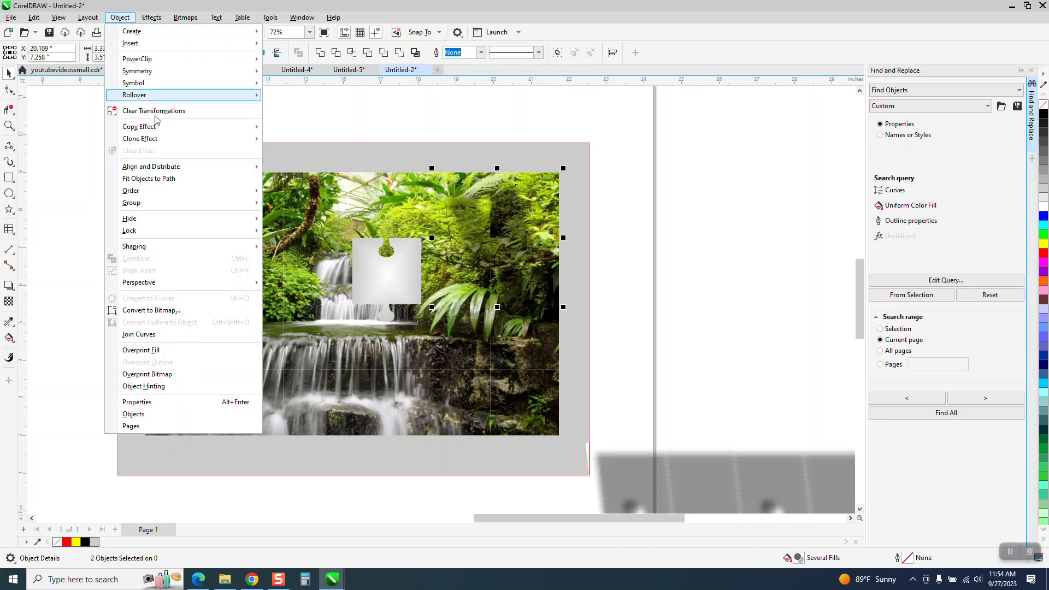
{"action": "mouse_move", "coordinate": [164, 191]}
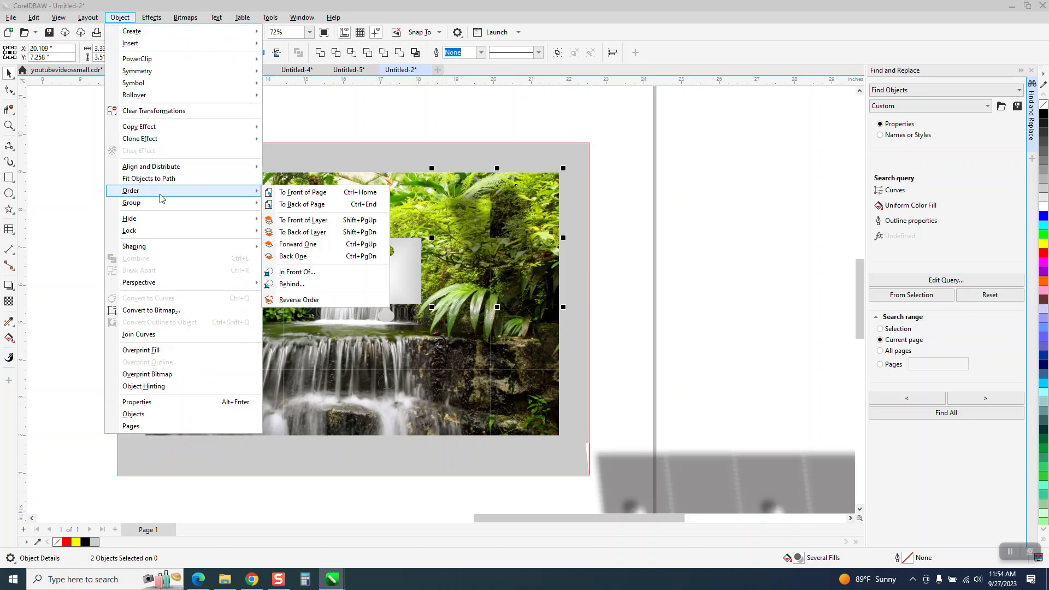
{"action": "left_click", "coordinate": [303, 194]}
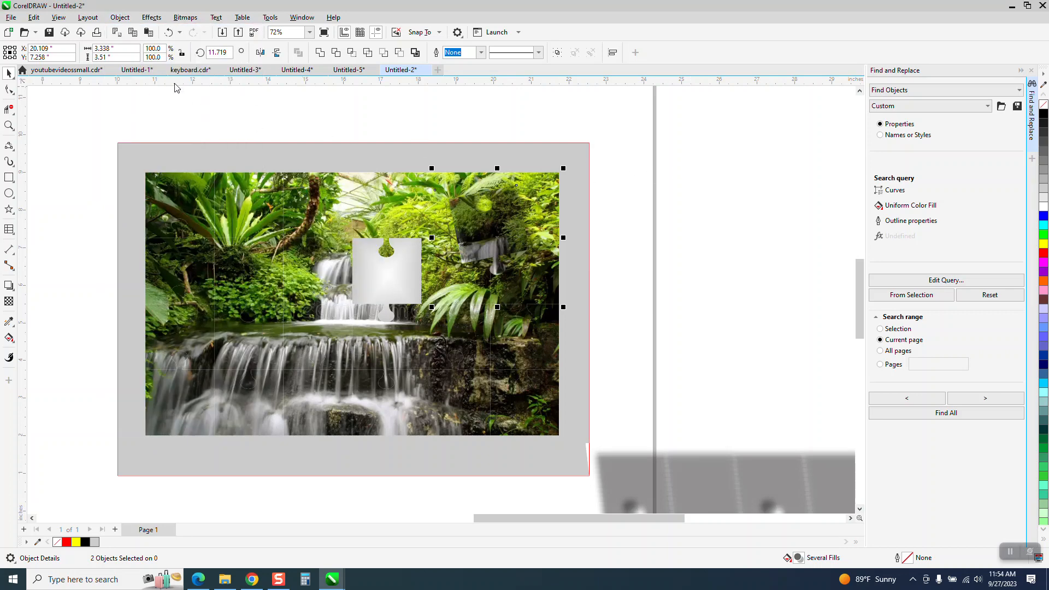
Undo the reordering and the move of the puzzle piece and its shadow
{"action": "left_click", "coordinate": [168, 31]}
{"action": "left_click", "coordinate": [168, 31]}
{"action": "left_click", "coordinate": [168, 32]}
{"action": "left_click", "coordinate": [169, 32]}
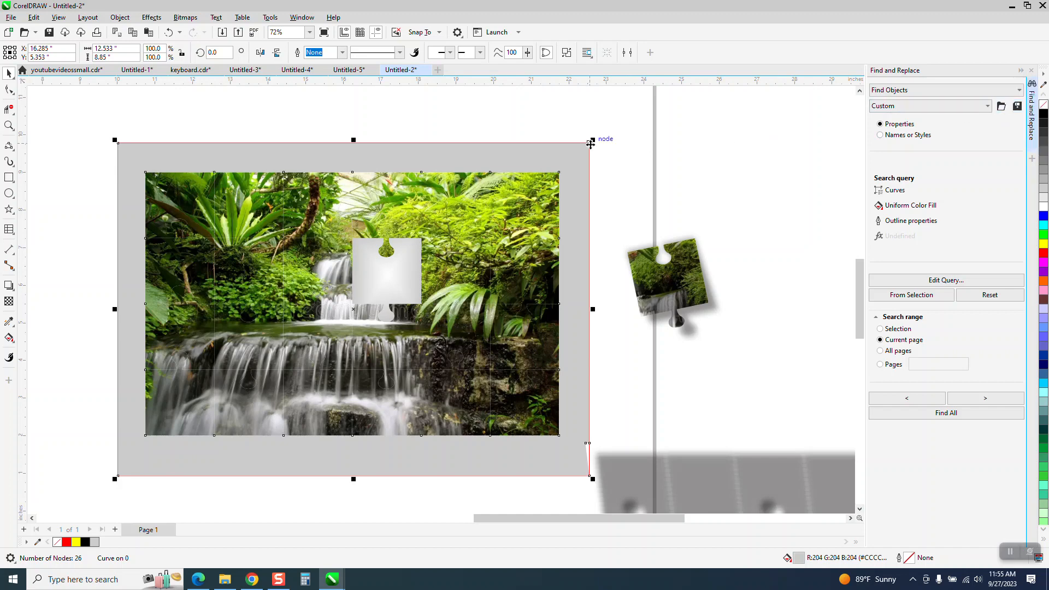
Center the rotated puzzle piece over the gap in the picture and bring it to the front of the page
{"action": "left_click", "coordinate": [8, 127]}
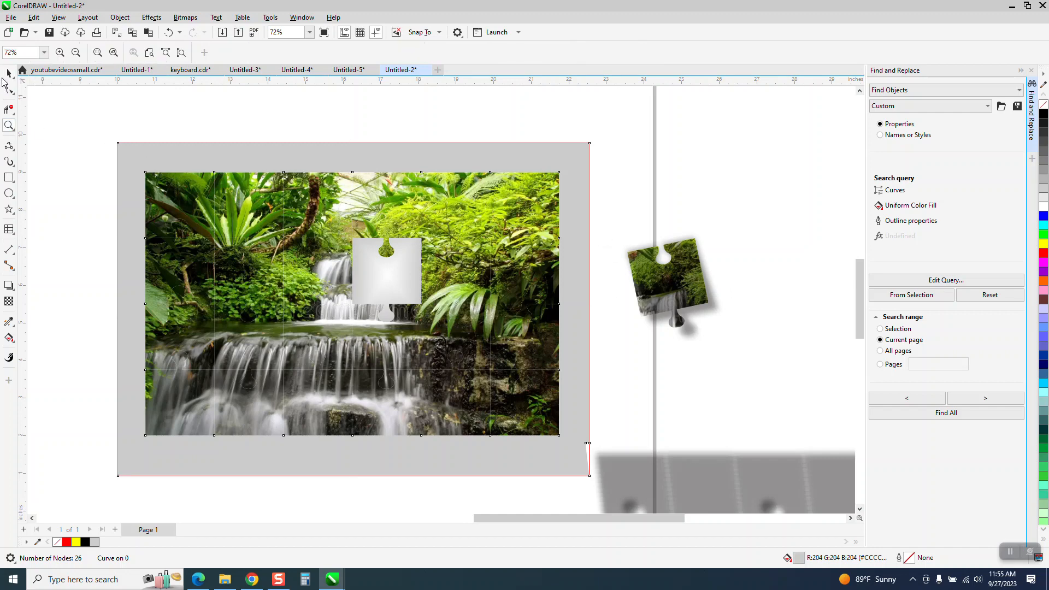
{"action": "left_click", "coordinate": [8, 75]}
{"action": "left_click_drag", "start_coordinate": [696, 320], "coordinate": [756, 359]}
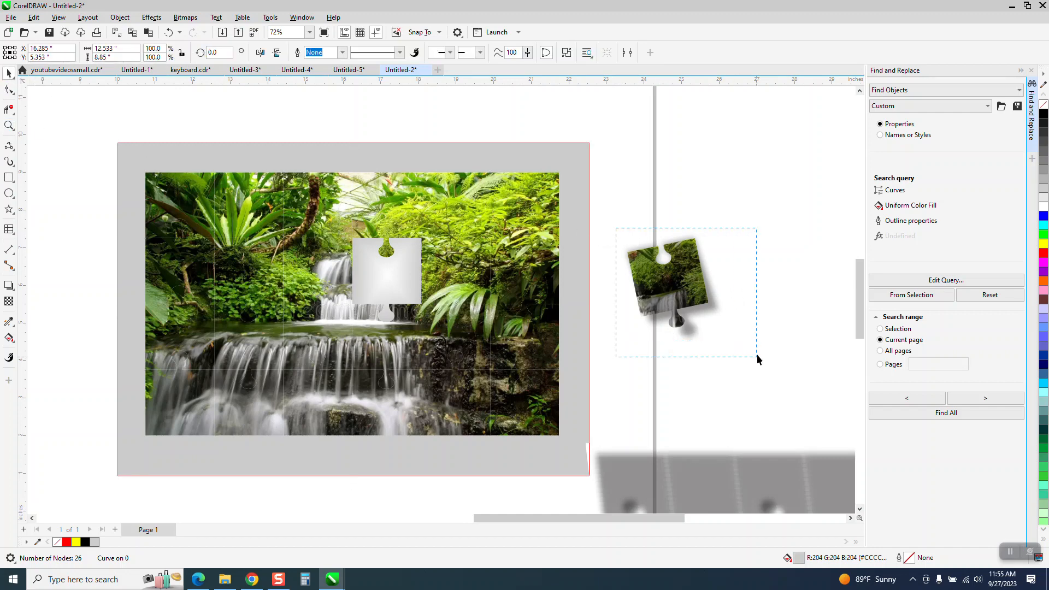
{"action": "left_click_drag", "start_coordinate": [663, 280], "coordinate": [418, 280]}
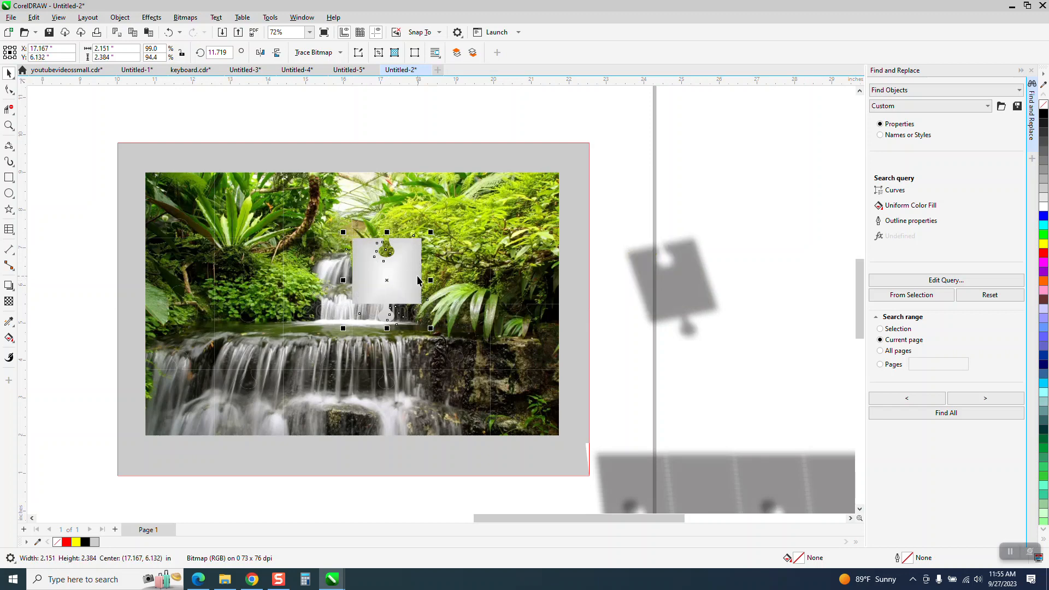
{"action": "left_click", "coordinate": [127, 18]}
{"action": "mouse_move", "coordinate": [158, 192]}
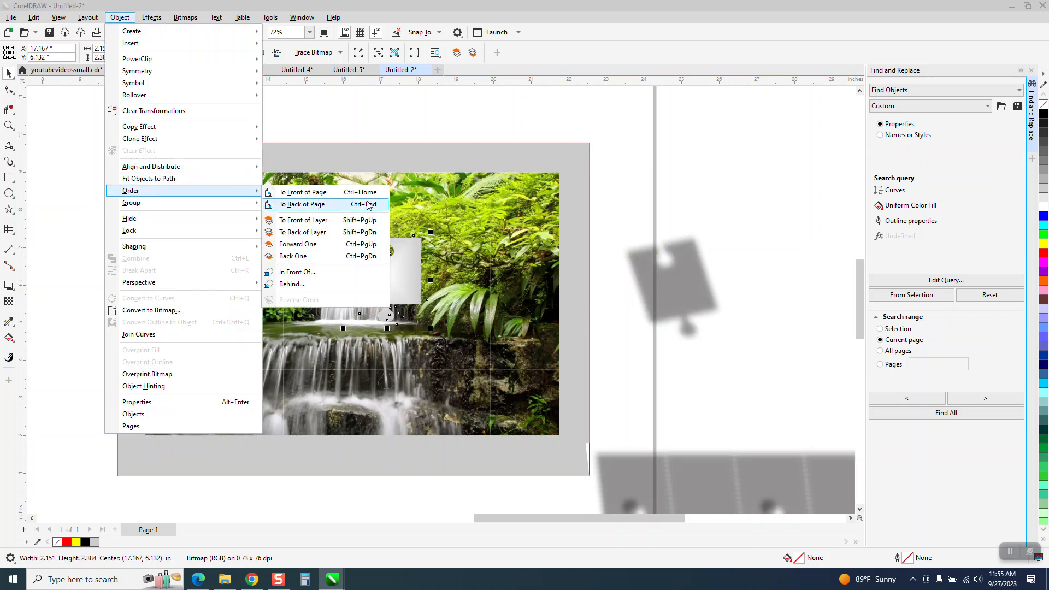
{"action": "left_click", "coordinate": [323, 198]}
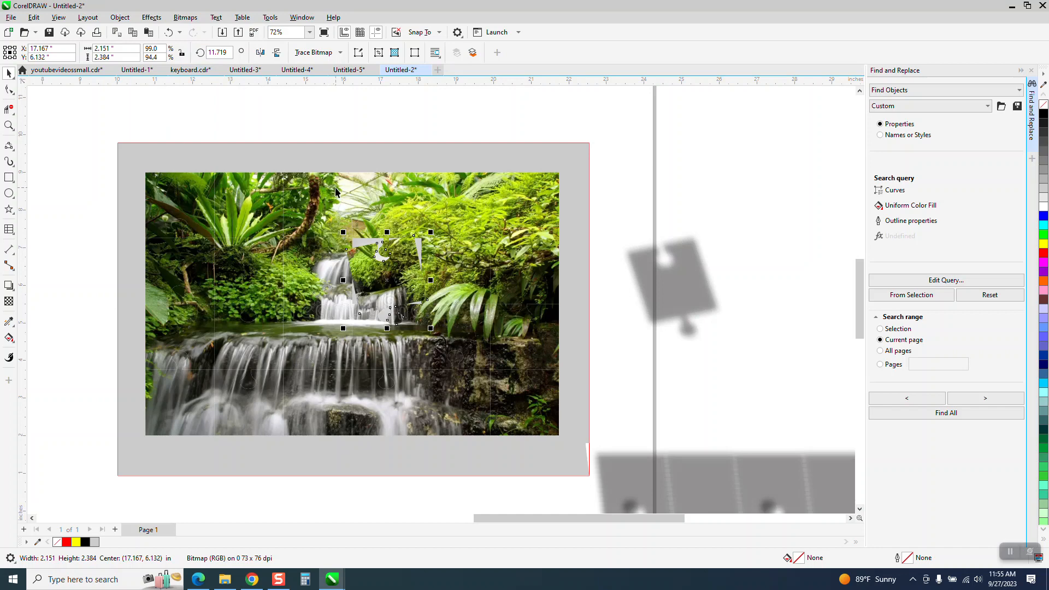
Undo the puzzle piece's reordering and its move over the gap, and deselect it
{"action": "left_click", "coordinate": [168, 32]}
{"action": "left_click", "coordinate": [169, 32]}
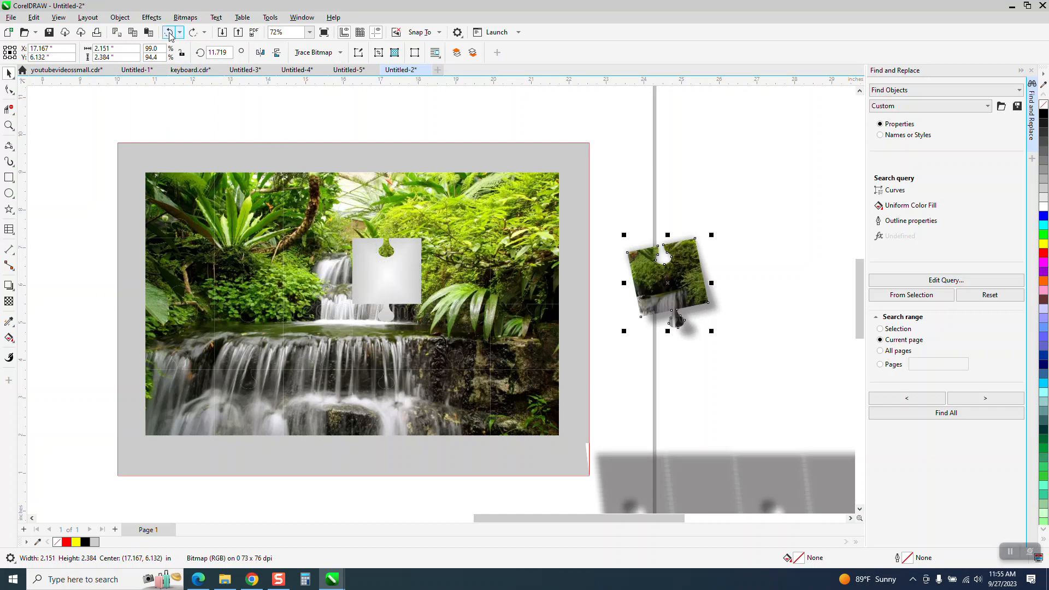
{"action": "left_click", "coordinate": [766, 159]}
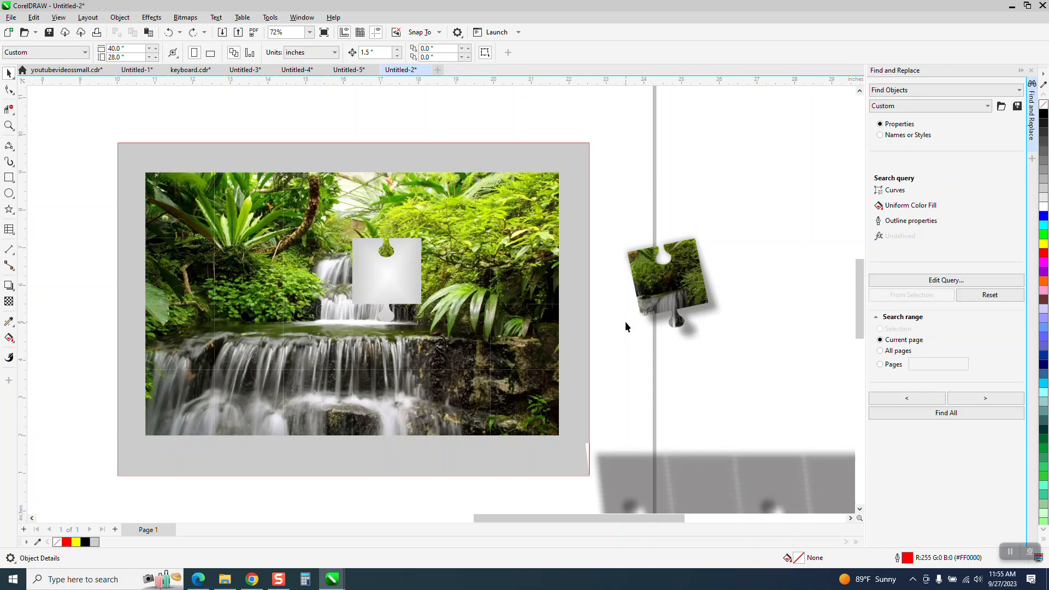
{"action": "scroll", "coordinate": [625, 326], "scroll_direction": "down", "scroll_amount": 1}
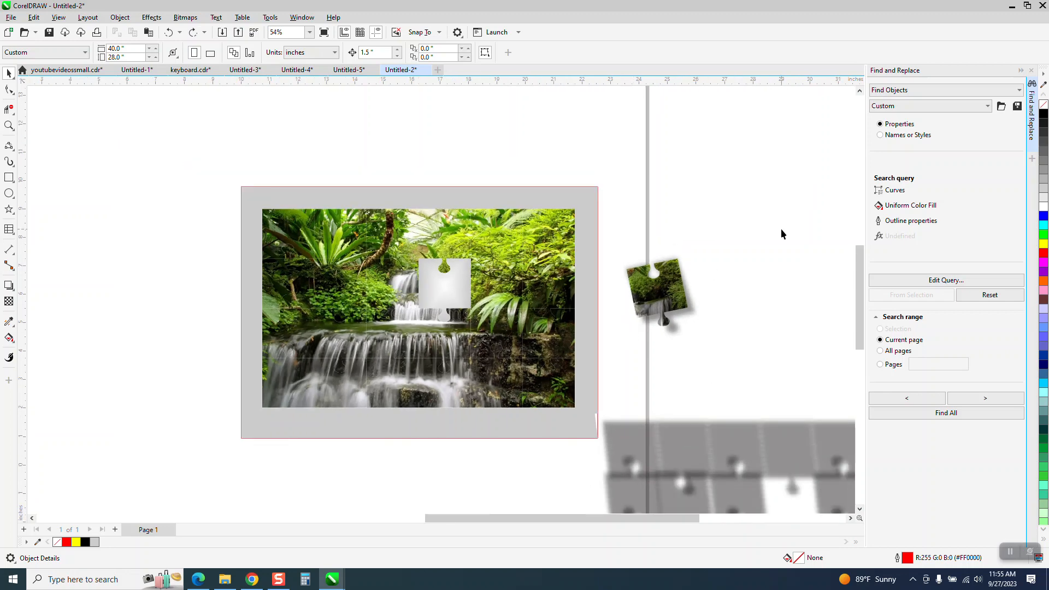